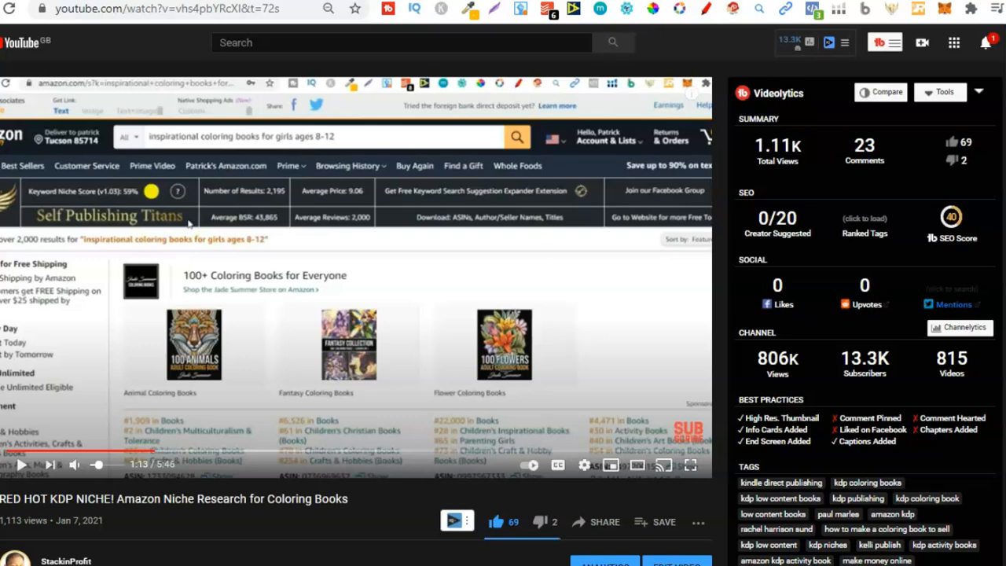
# Step: Scroll through the YouTube video's description and comments, highlighting one viewer's comment about making the interior
pyautogui.scroll(-2, 613, 42)
pyautogui.scroll(-5, 189, 120)
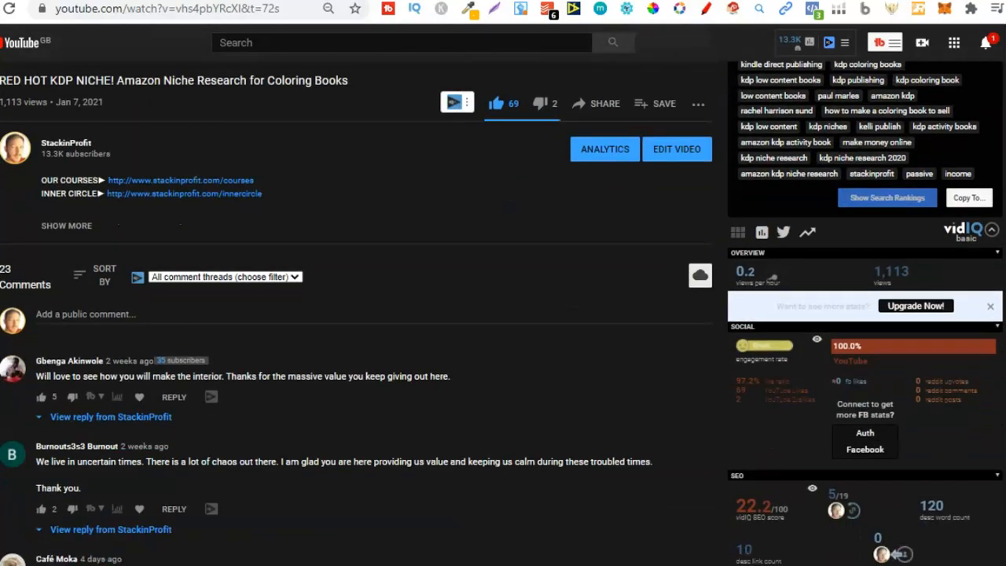
pyautogui.moveTo(136, 258); pyautogui.dragTo(271, 259)
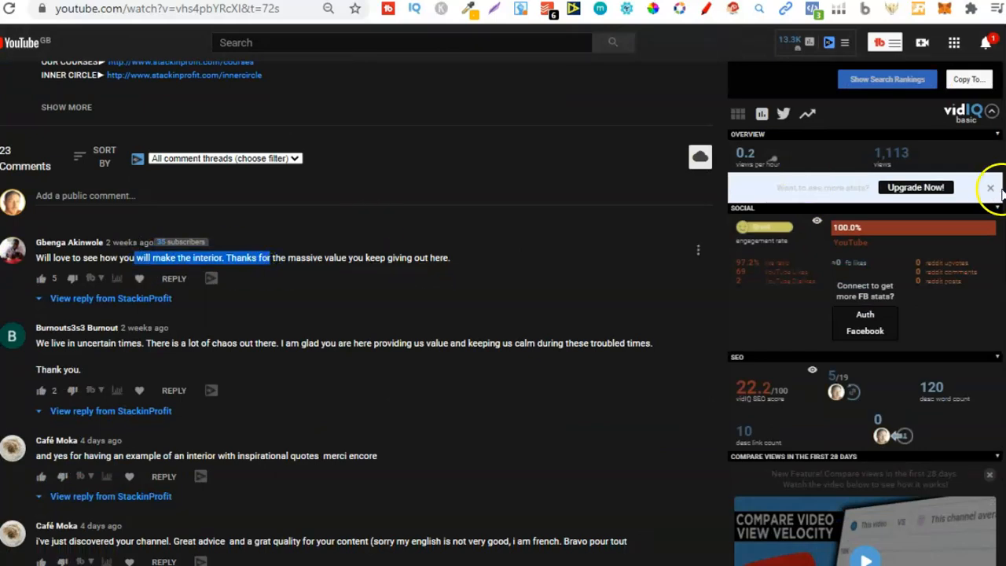
pyautogui.scroll(1, 989, 186)
pyautogui.scroll(6, 357, 283)
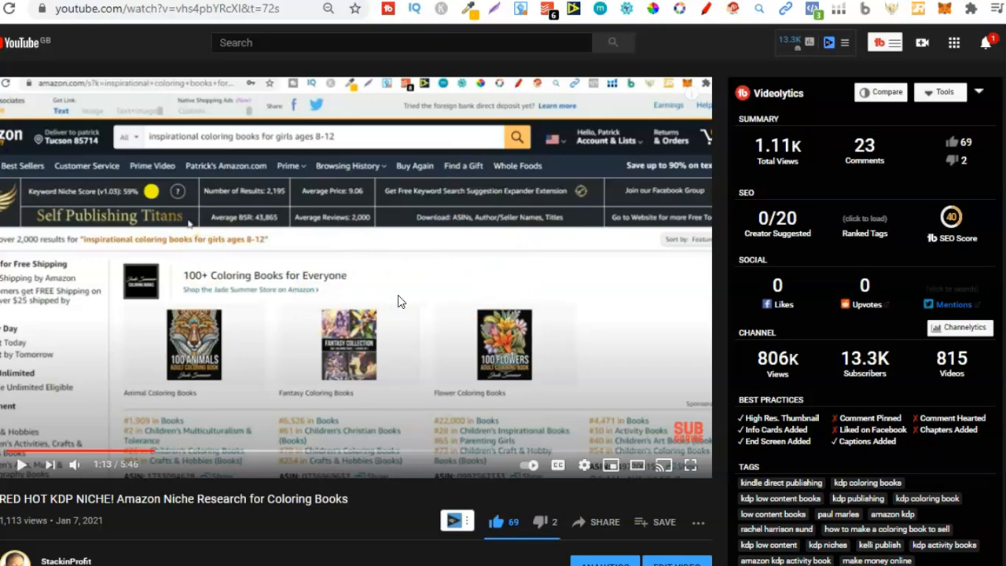
# Step: Switch to the Amazon results tab and then browse the LCBvault course page on Gumroad
pyautogui.click(228, 1)
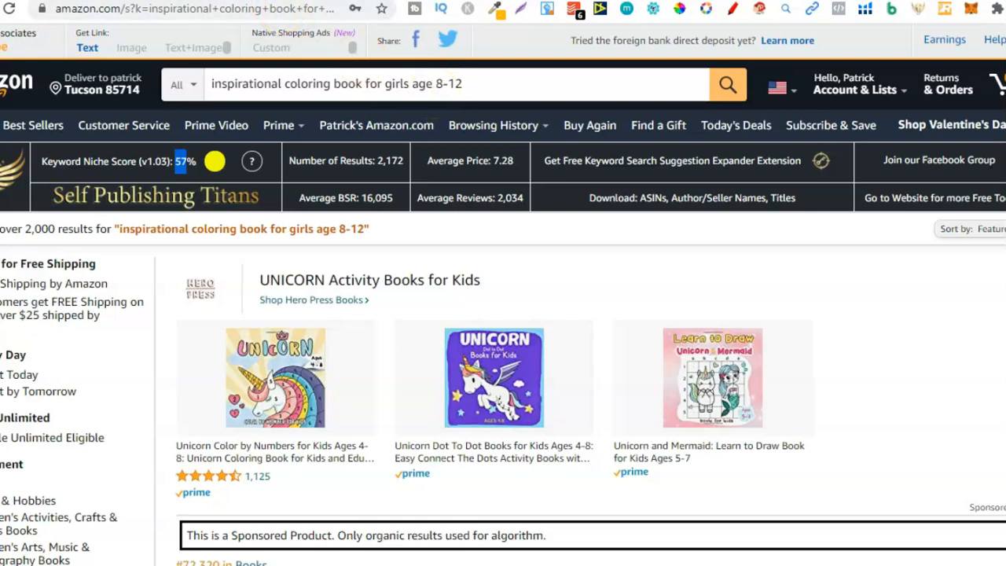
pyautogui.click(271, 1)
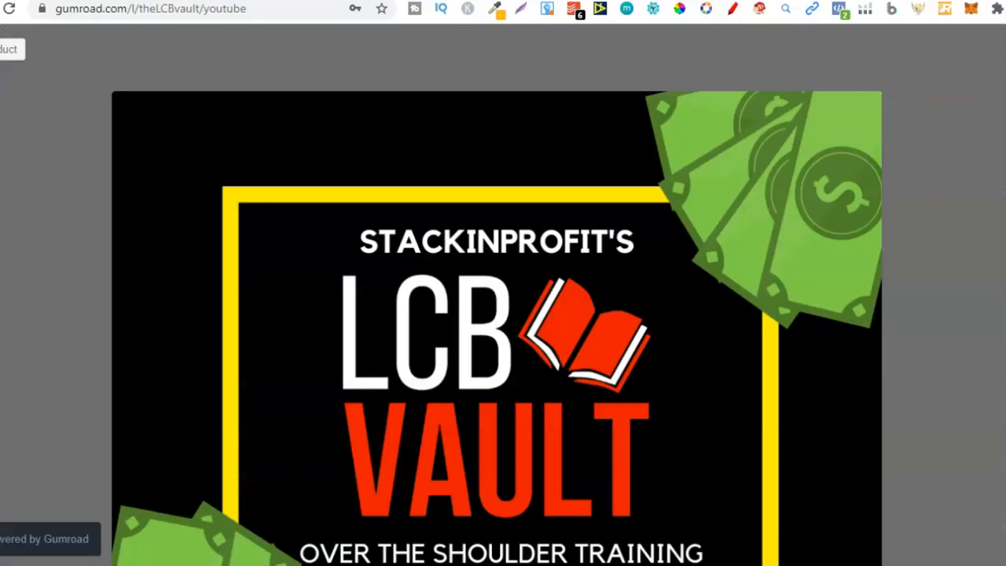
pyautogui.scroll(-2, 497, 299)
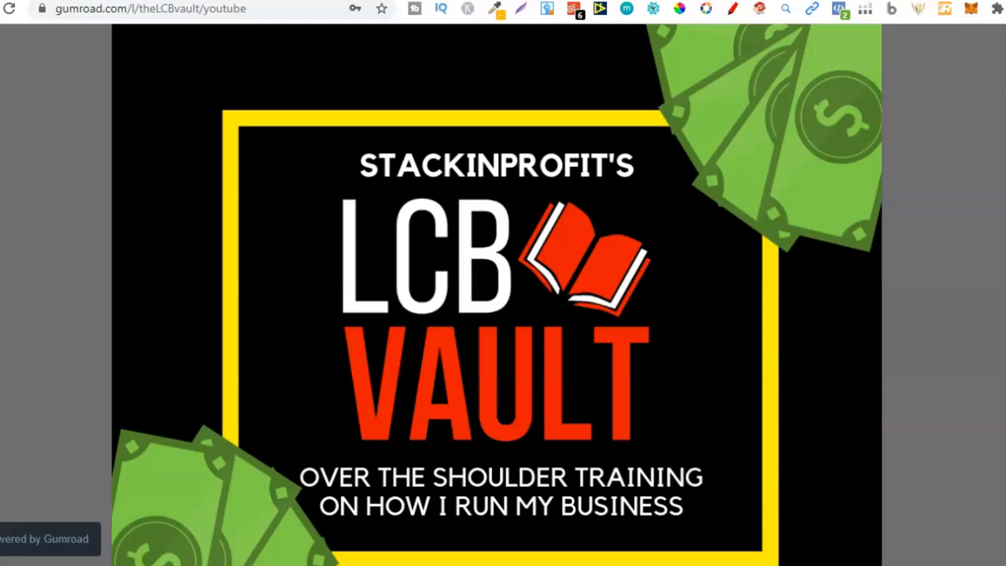
pyautogui.scroll(-8, 497, 295)
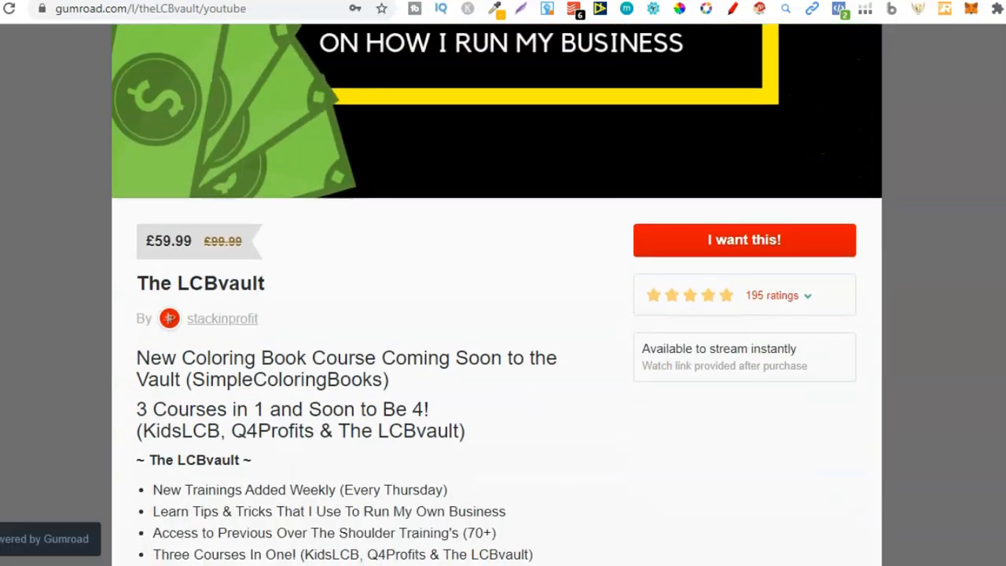
pyautogui.scroll(-1, 497, 295)
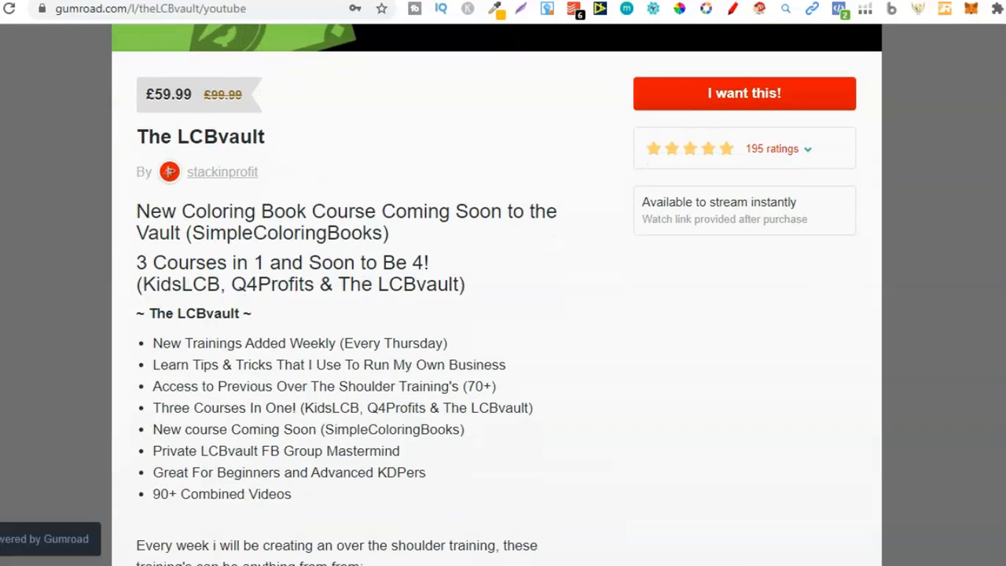
pyautogui.scroll(8, 497, 295)
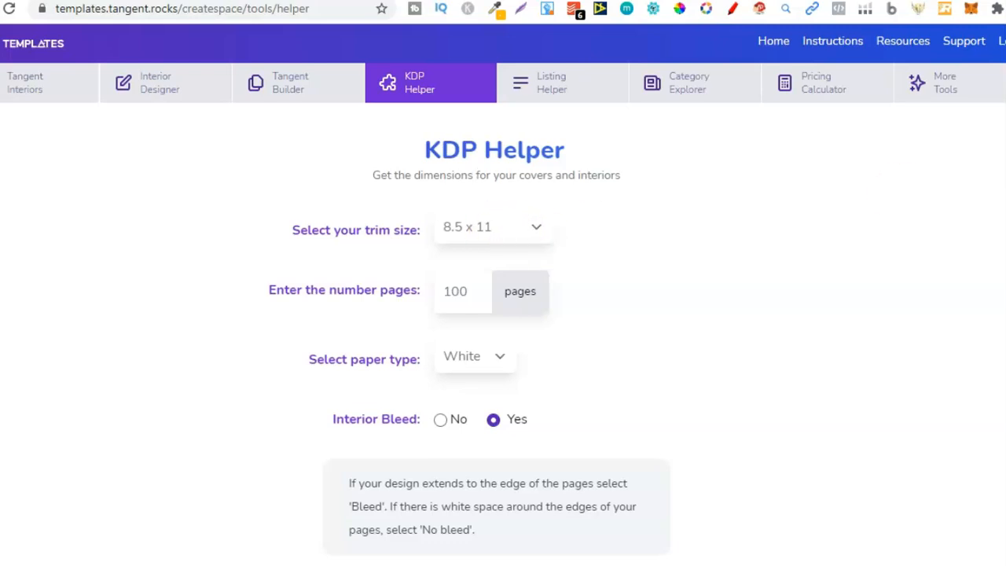
# Step: Examine the KDP Helper cover dimensions, margins and cover creator sizes for the 8.5 x 11 book
pyautogui.scroll(-2, 631, 448)
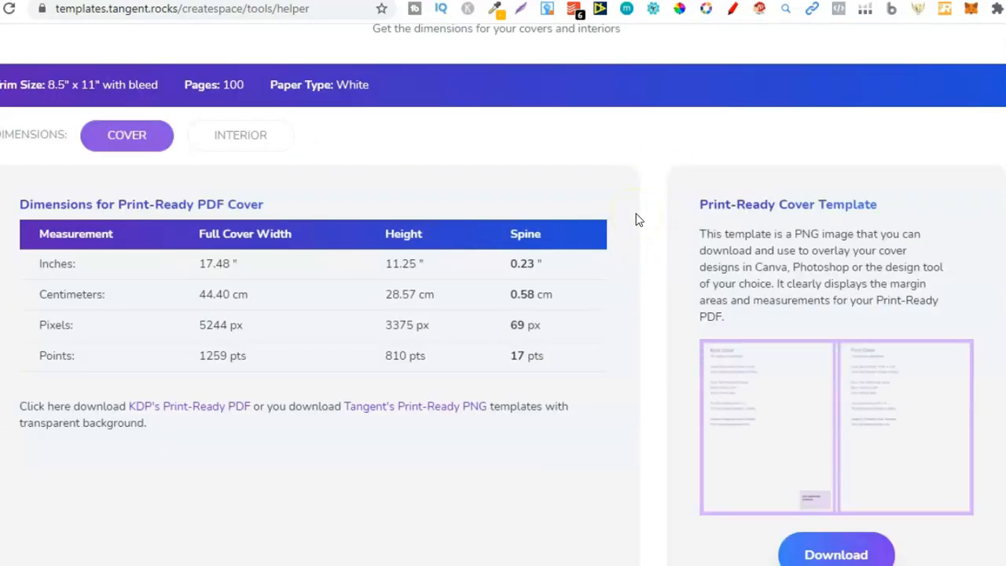
pyautogui.scroll(2, 954, 145)
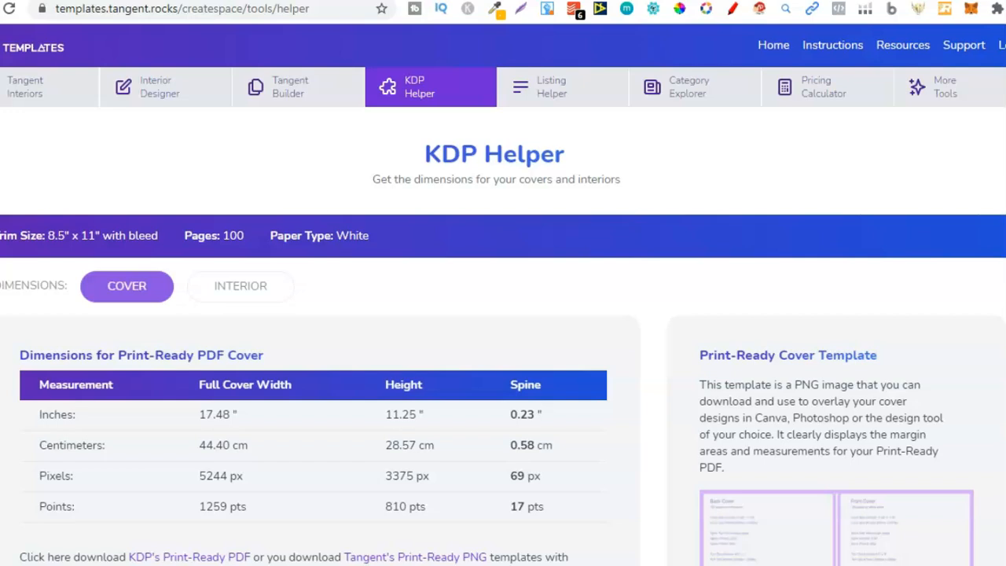
pyautogui.scroll(-1, 503, 295)
pyautogui.scroll(1, 503, 295)
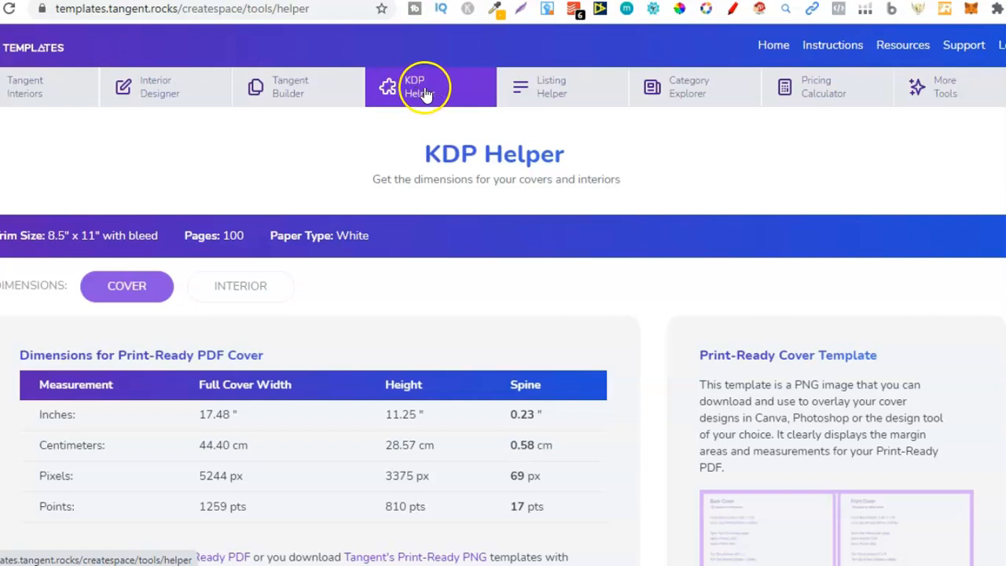
pyautogui.scroll(-1, 503, 295)
pyautogui.scroll(-8, 503, 294)
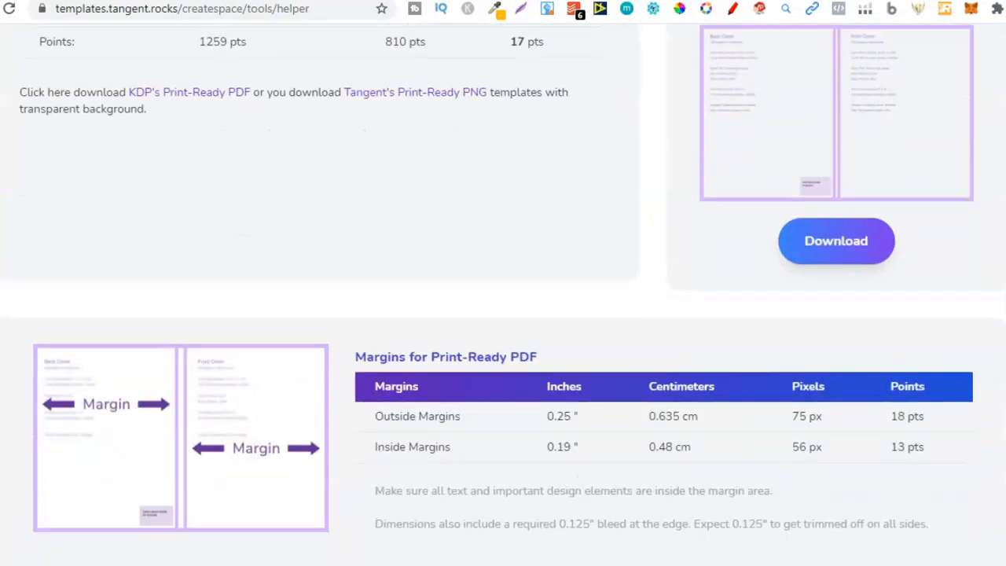
pyautogui.scroll(-1, 504, 295)
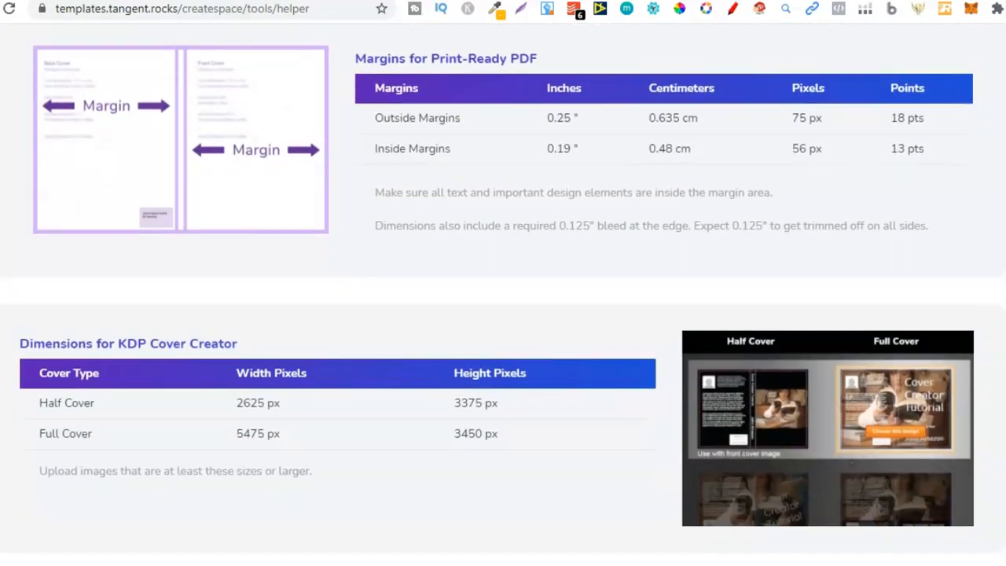
pyautogui.scroll(-1, 503, 294)
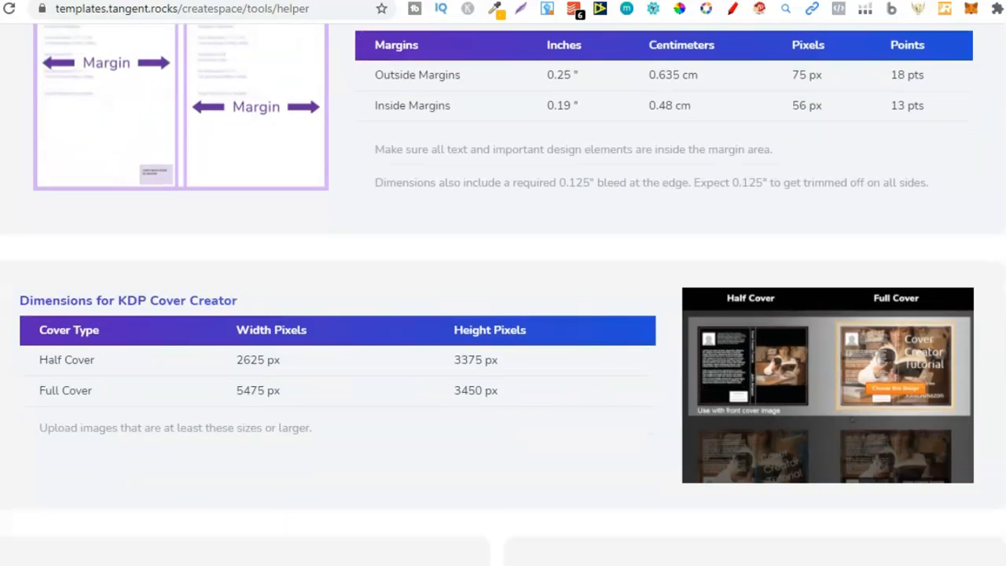
pyautogui.scroll(10, 504, 295)
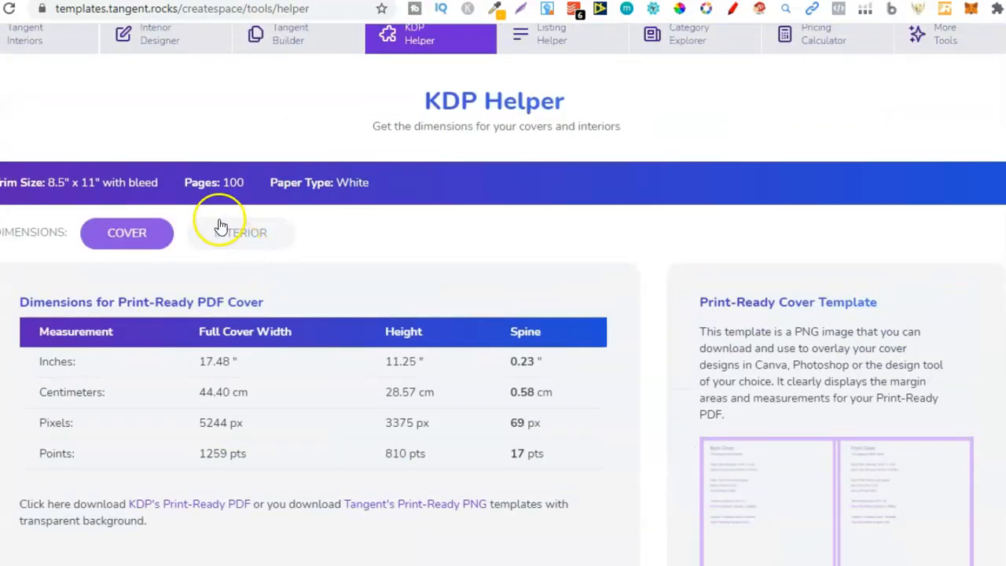
# Step: Show the KDP Helper interior dimensions and select the 8.625 inch Canva width value
pyautogui.click(237, 236)
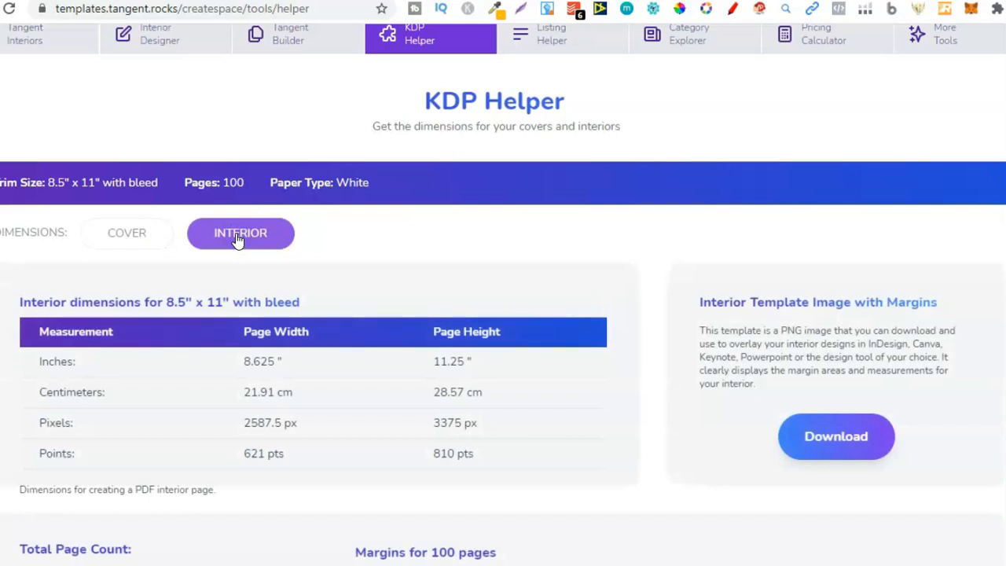
pyautogui.scroll(-5, 237, 240)
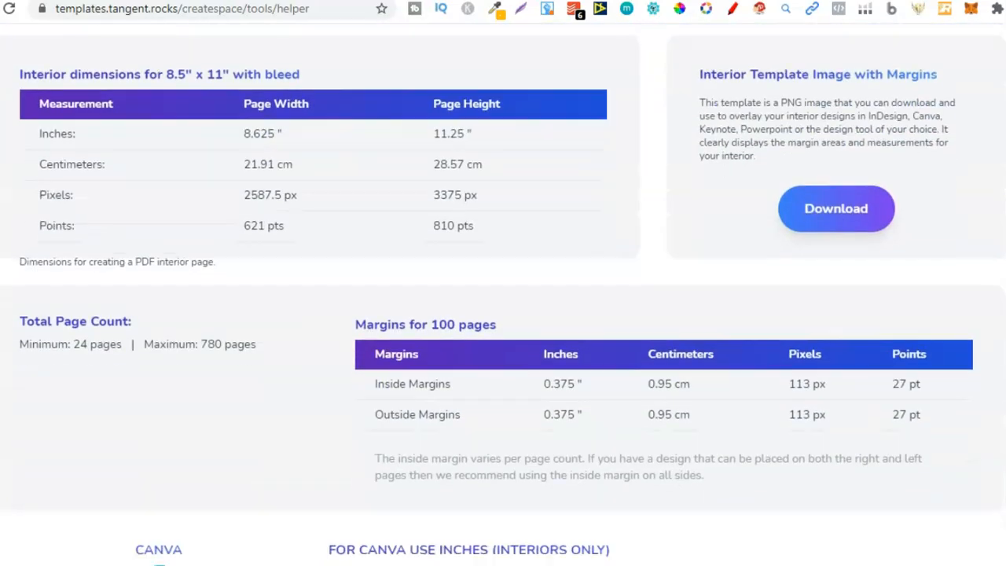
pyautogui.scroll(-2, 503, 295)
pyautogui.scroll(-5, 503, 295)
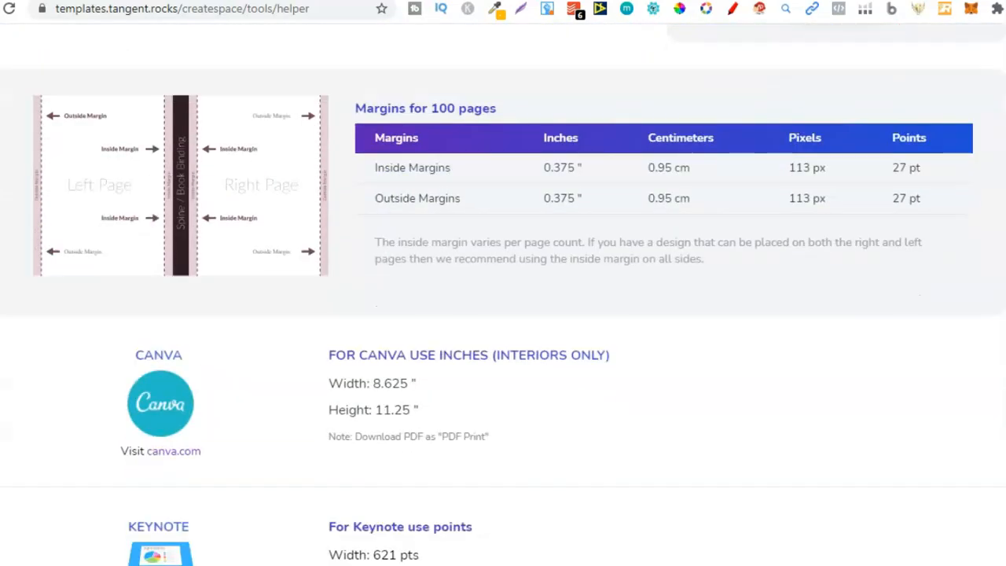
pyautogui.scroll(-1, 921, 287)
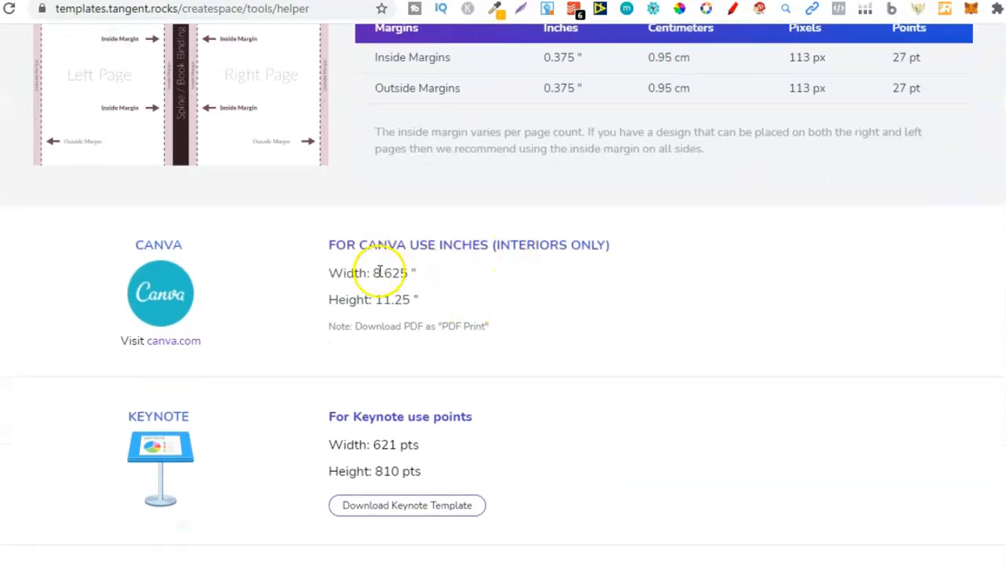
pyautogui.moveTo(370, 274); pyautogui.dragTo(378, 275)
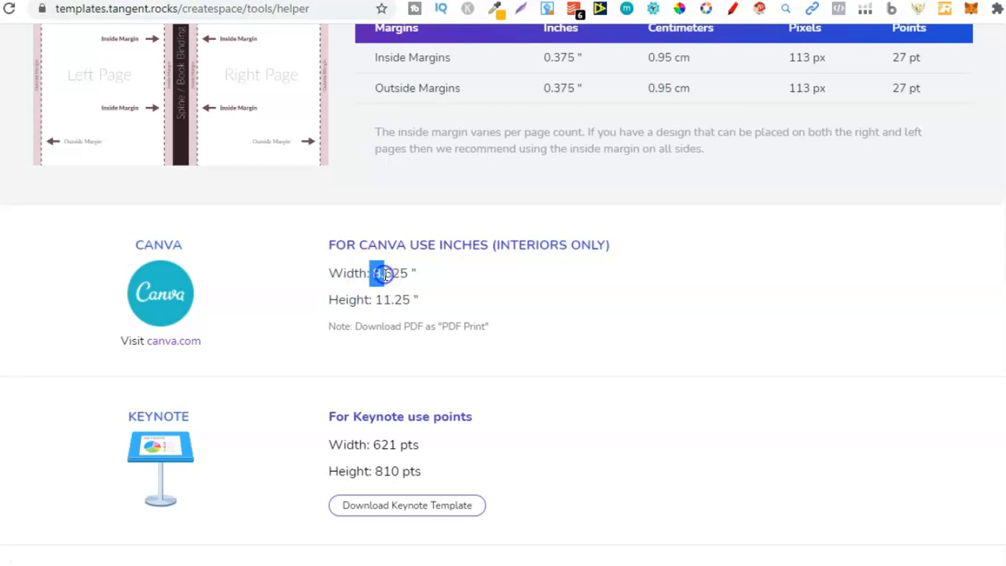
pyautogui.click(407, 277)
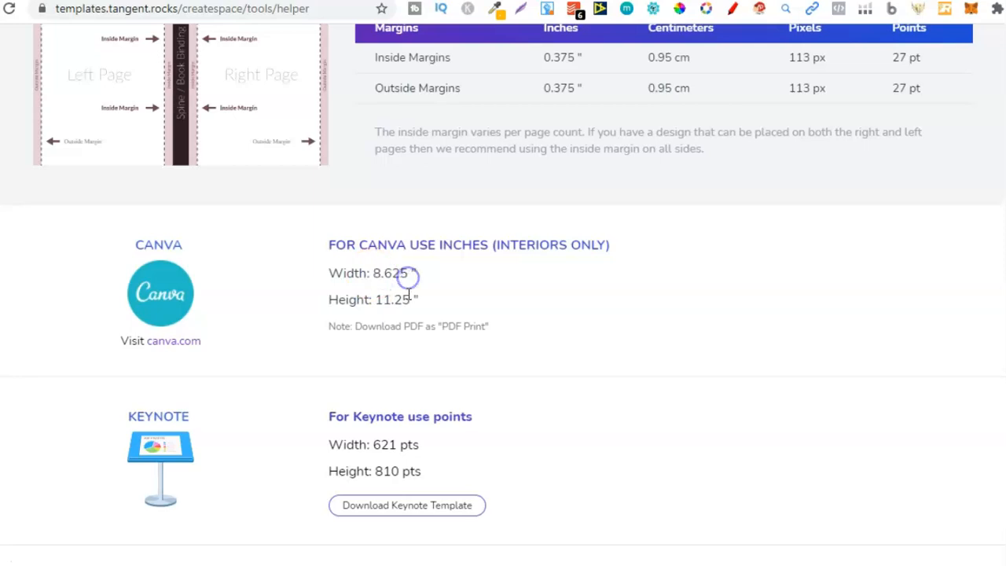
pyautogui.click(374, 279)
pyautogui.moveTo(375, 279); pyautogui.dragTo(410, 275)
# Step: Open Canva's custom dimensions entry for a new design and focus the width field
pyautogui.click(503, 2)
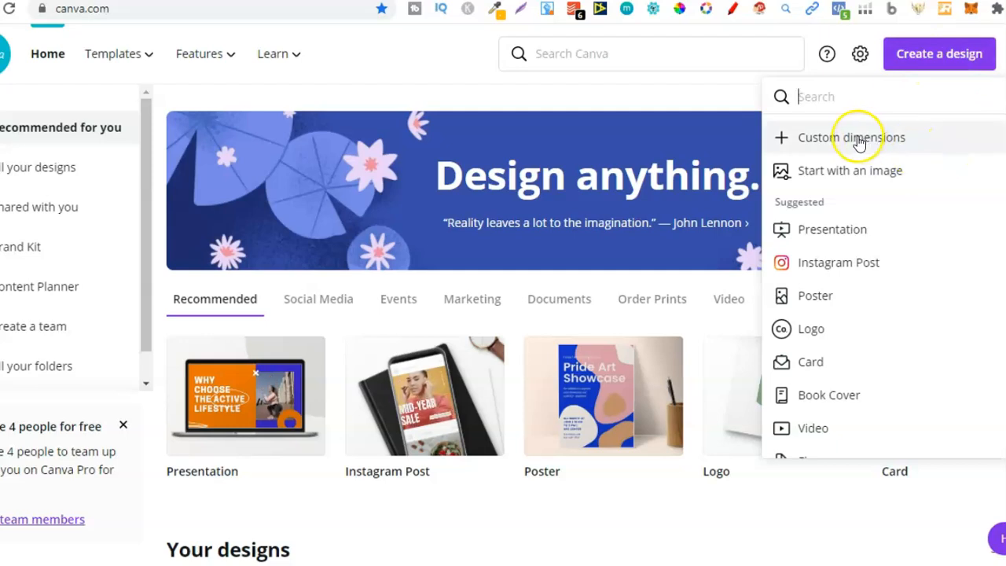
pyautogui.click(859, 140)
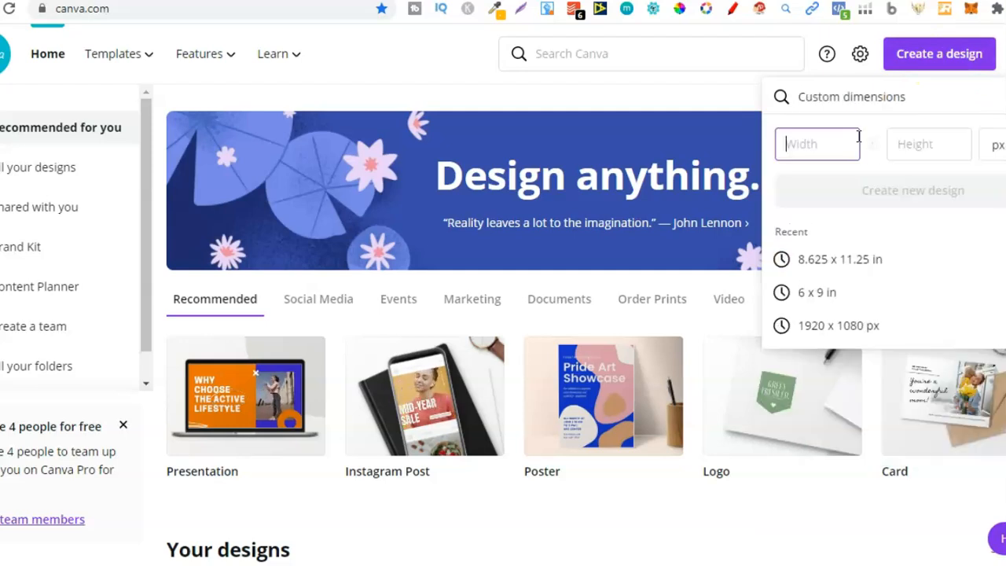
pyautogui.click(831, 147)
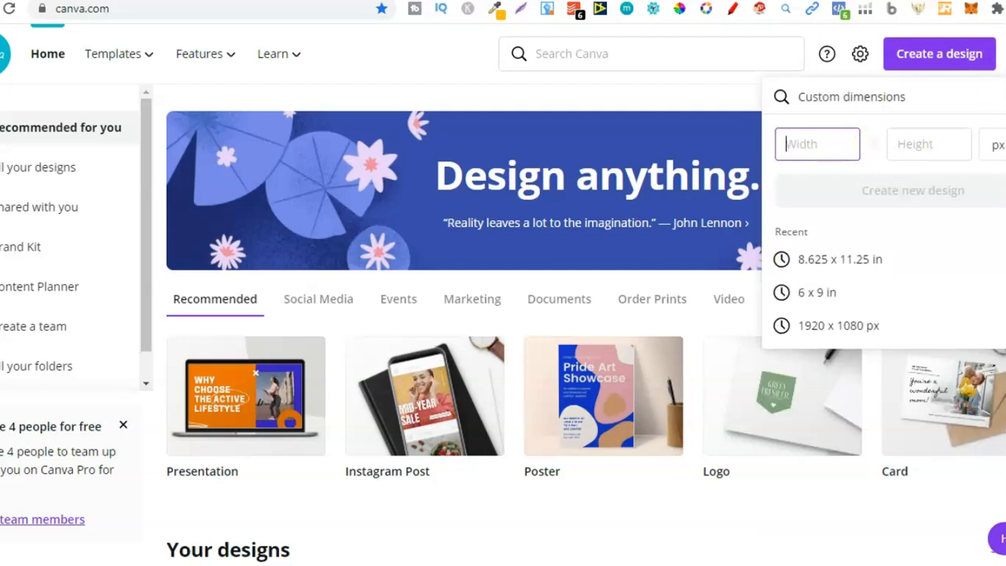
pyautogui.hotkey('alt', 'Tab')
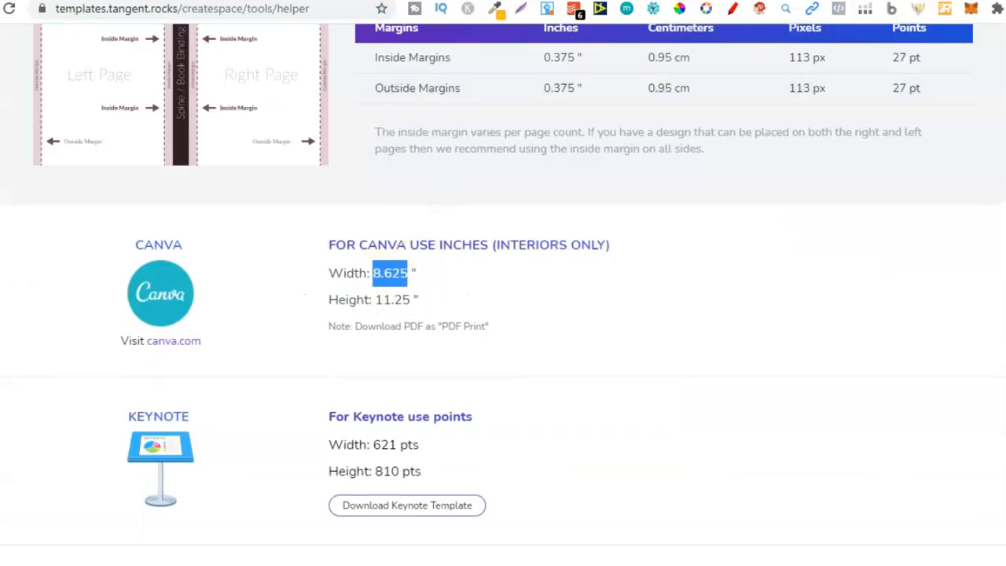
pyautogui.hotkey('alt', 'Tab')
pyautogui.click(859, 153)
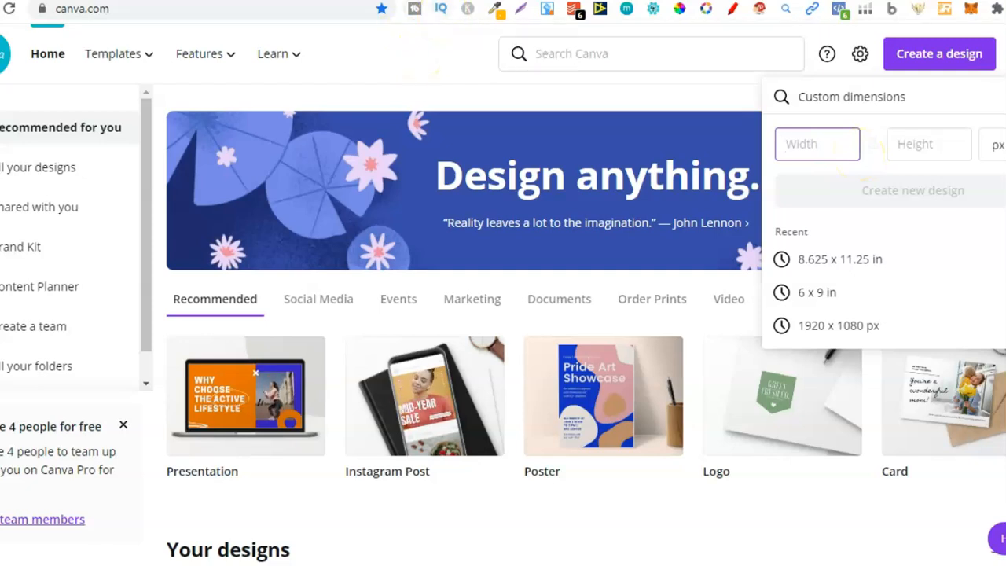
# Step: Browse the Creative Fabrica search results for mandala coloring pages
pyautogui.click(452, 1)
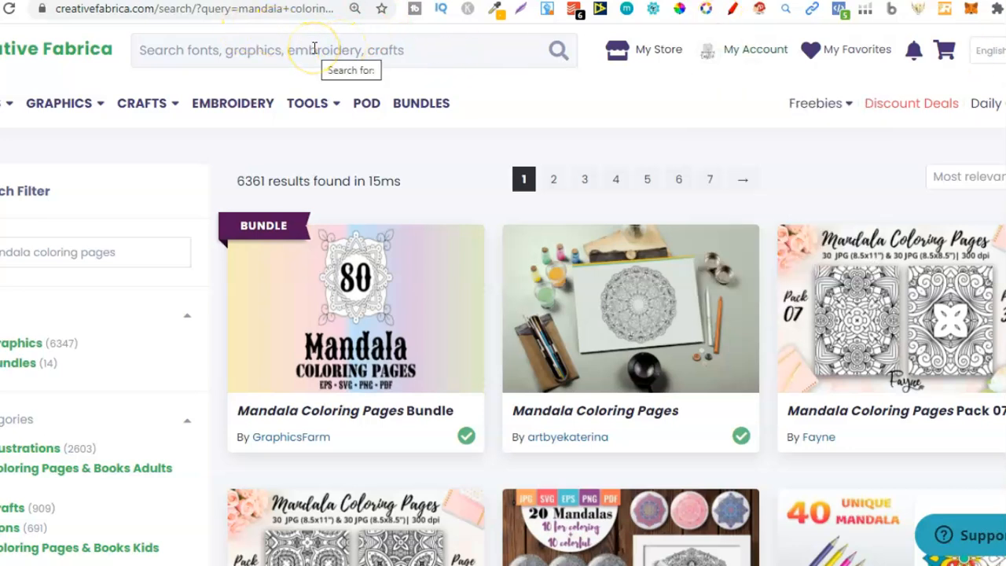
pyautogui.scroll(-1, 989, 50)
pyautogui.scroll(-4, 503, 295)
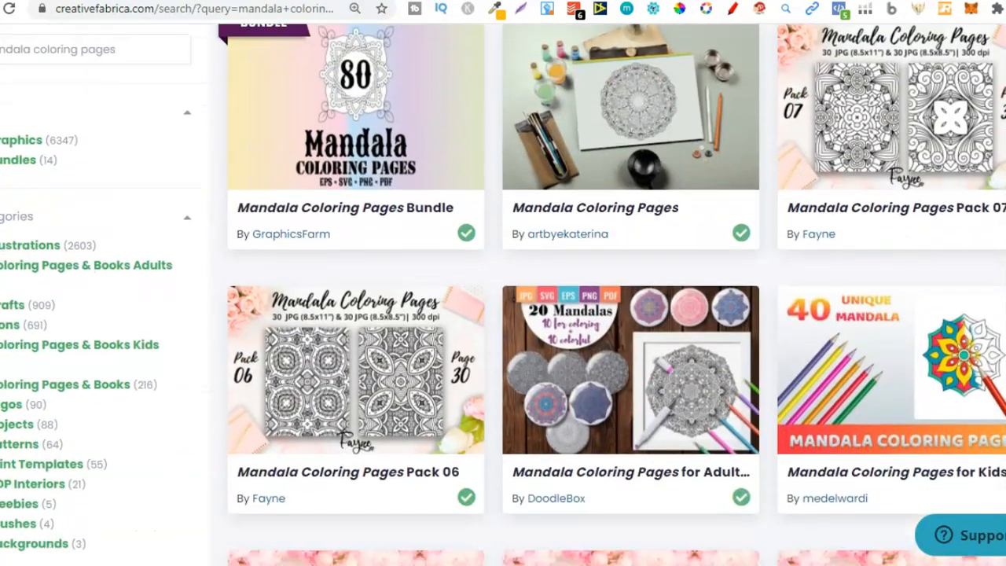
pyautogui.scroll(-3, 999, 401)
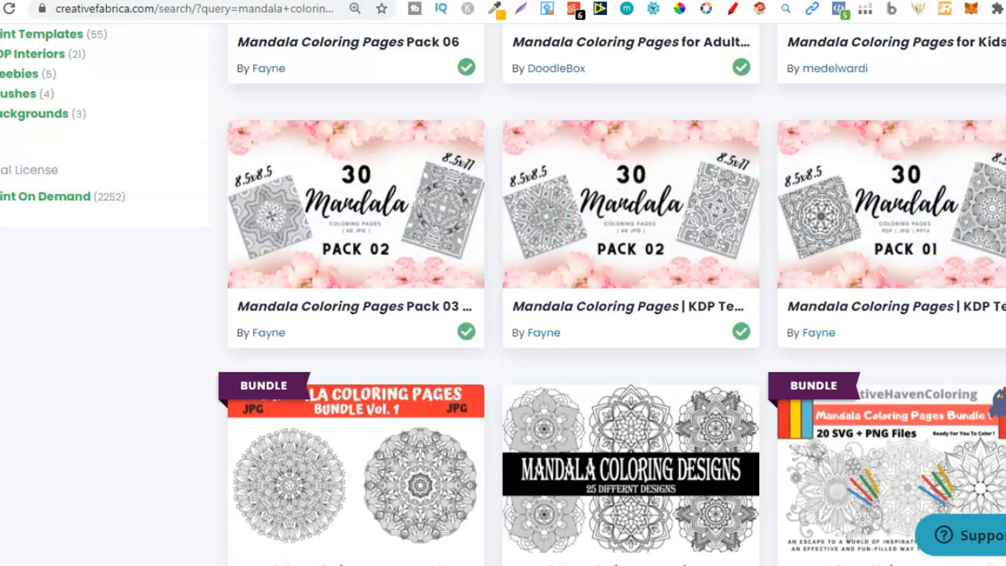
pyautogui.scroll(-5, 503, 293)
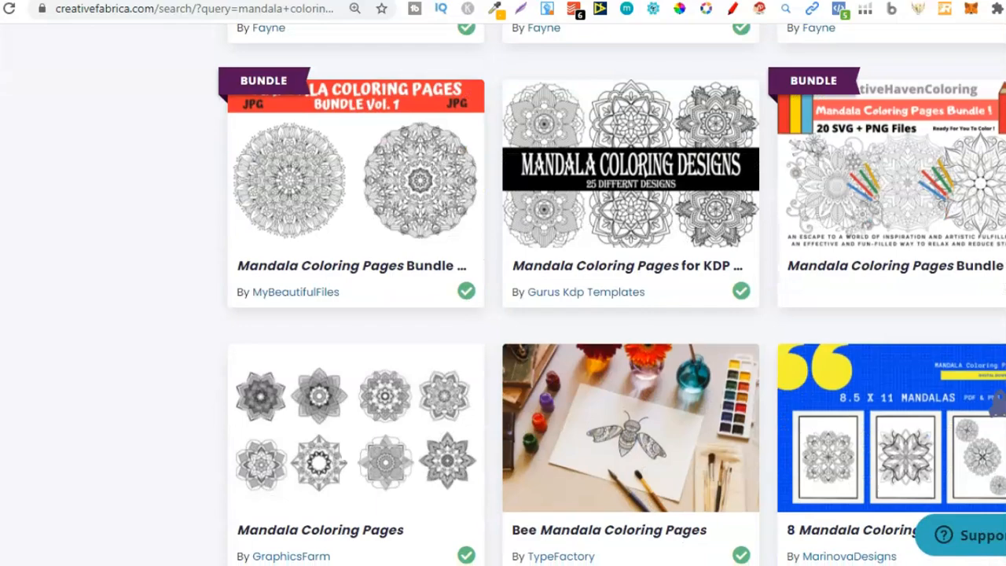
pyautogui.scroll(-4, 503, 293)
pyautogui.scroll(10, 873, 249)
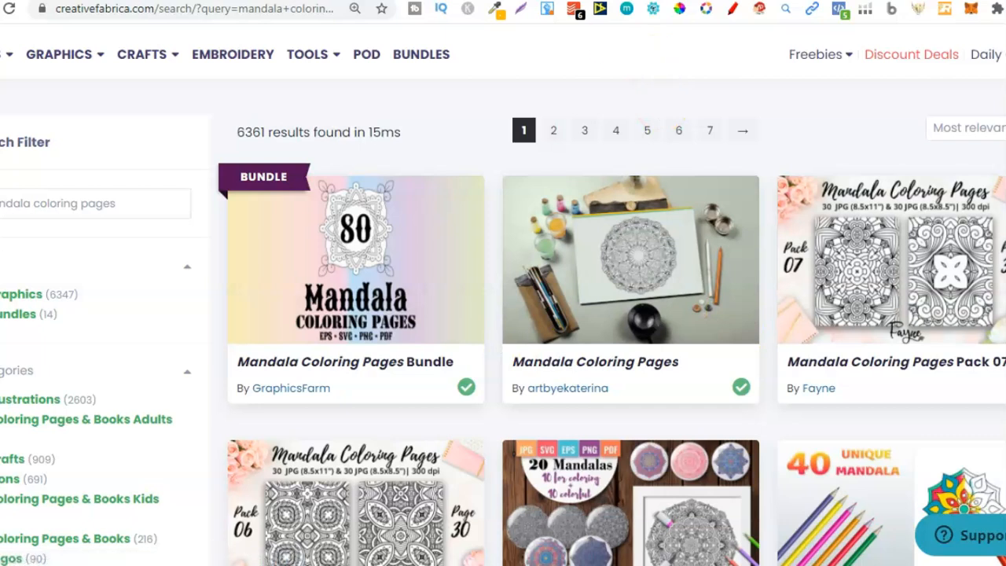
# Step: Switch to the Creative Fabrica results for inspirational quotes and browse them
pyautogui.click(559, 0)
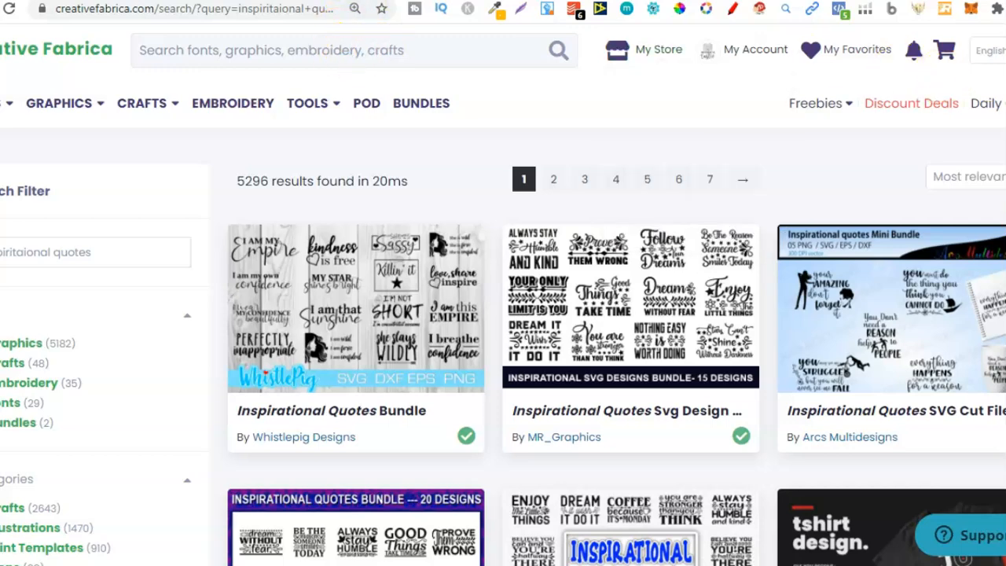
pyautogui.scroll(-8, 504, 295)
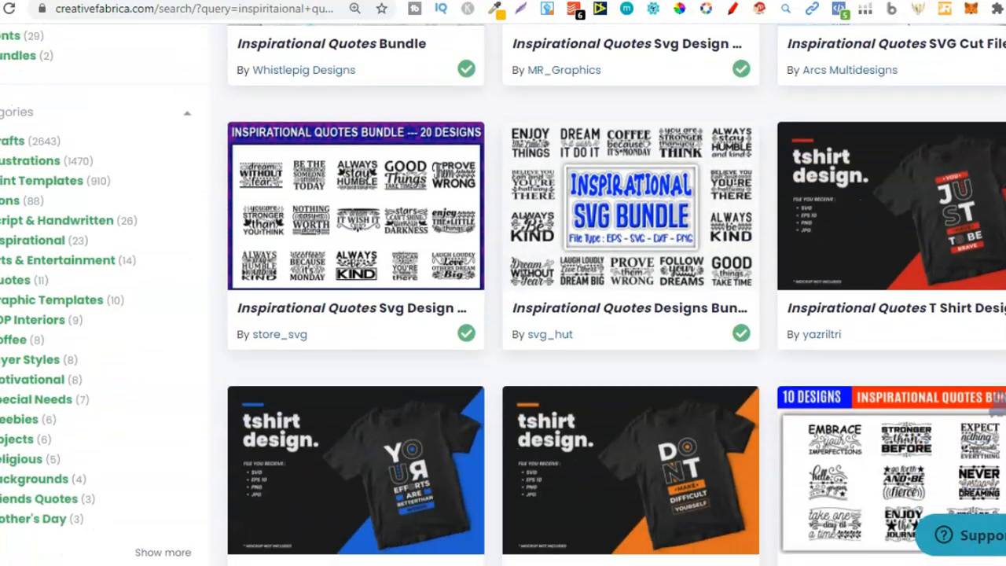
pyautogui.scroll(8, 621, 157)
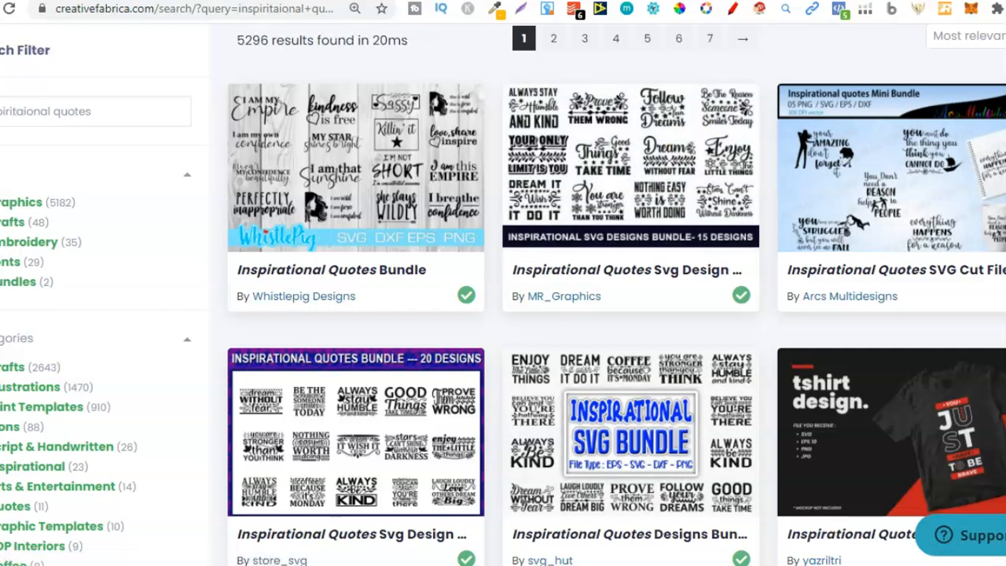
# Step: Switch to the Google search results for using quotes as fair use
pyautogui.scroll(-3, 631, 171)
pyautogui.scroll(4, 657, 201)
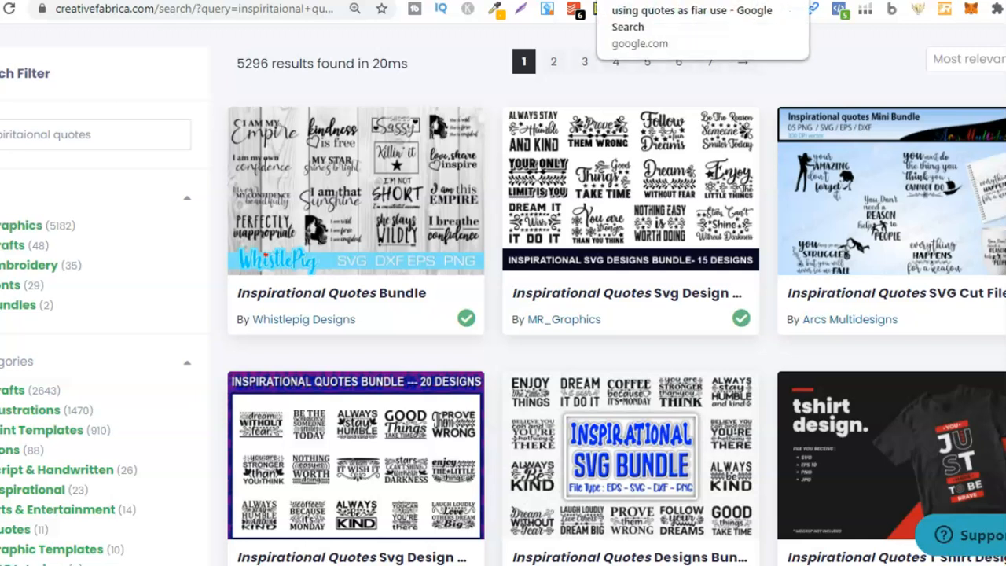
pyautogui.click(652, 0)
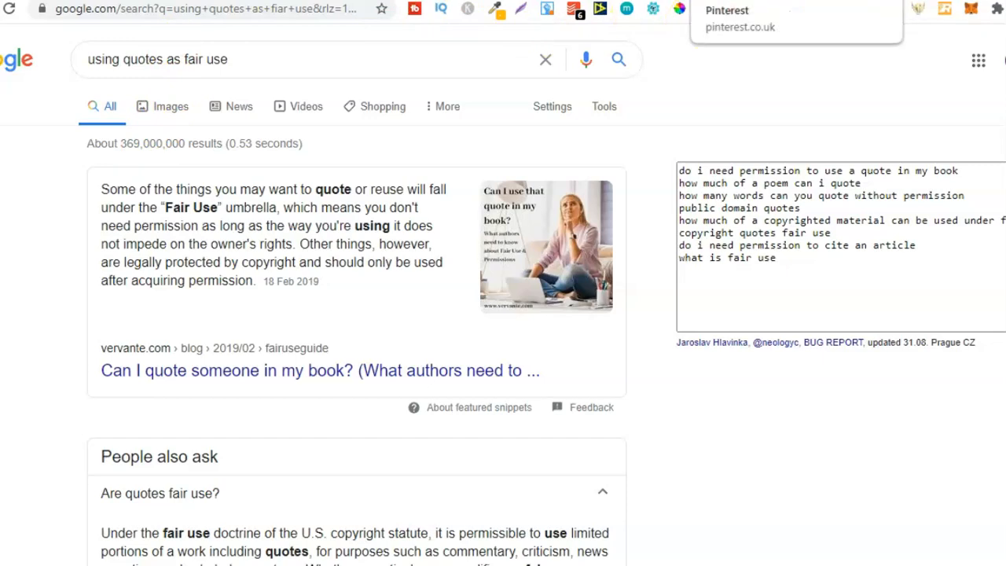
# Step: Switch to the Pinterest results for inspirational quotes for teens and browse the pins
pyautogui.click(747, 0)
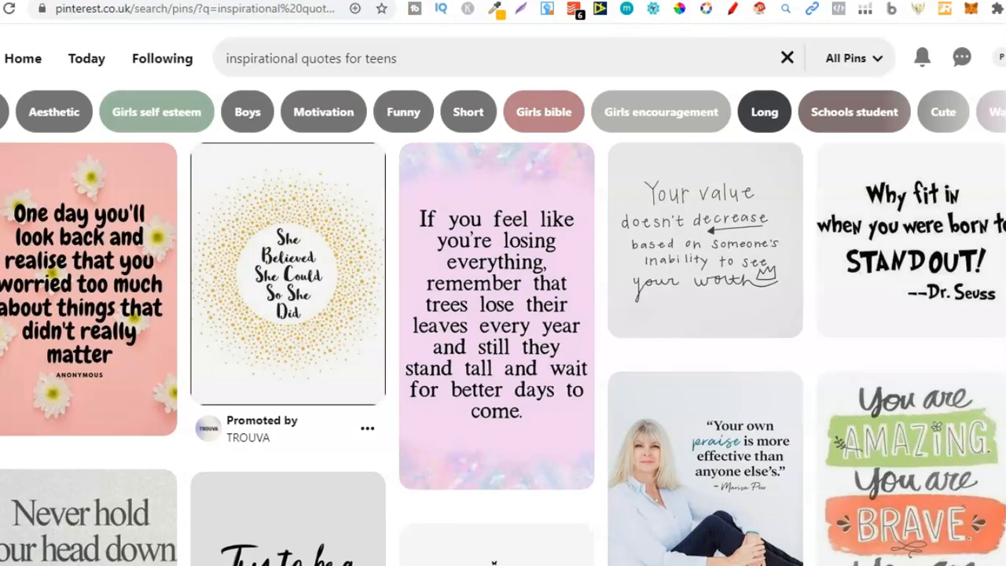
pyautogui.click(271, 59)
pyautogui.scroll(-5, 996, 296)
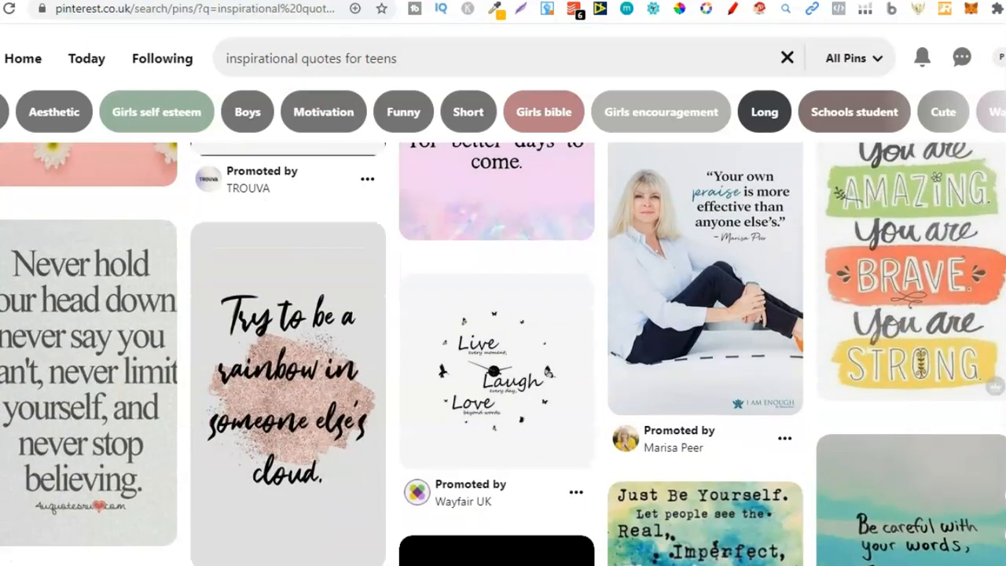
pyautogui.scroll(-3, 996, 296)
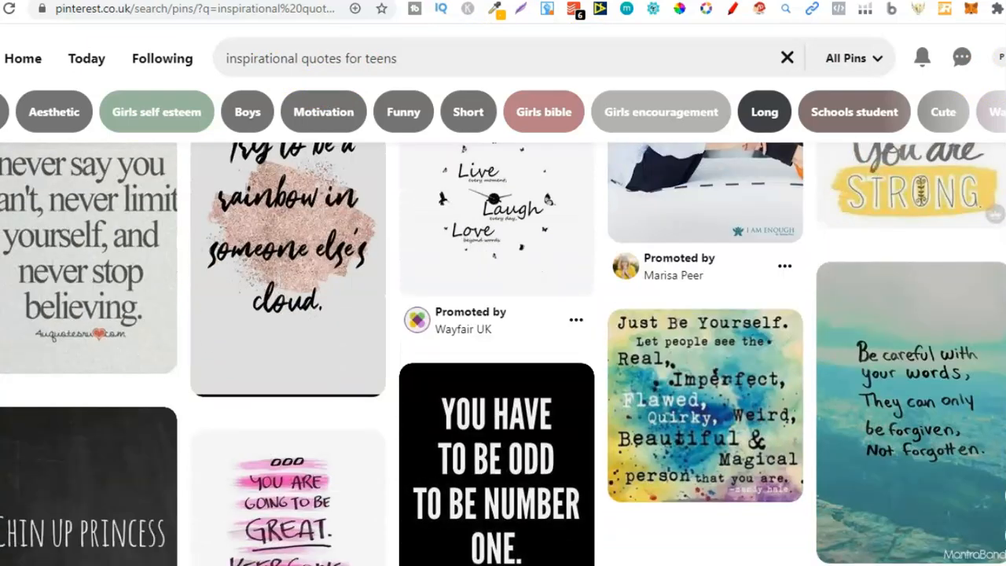
pyautogui.click(553, 381)
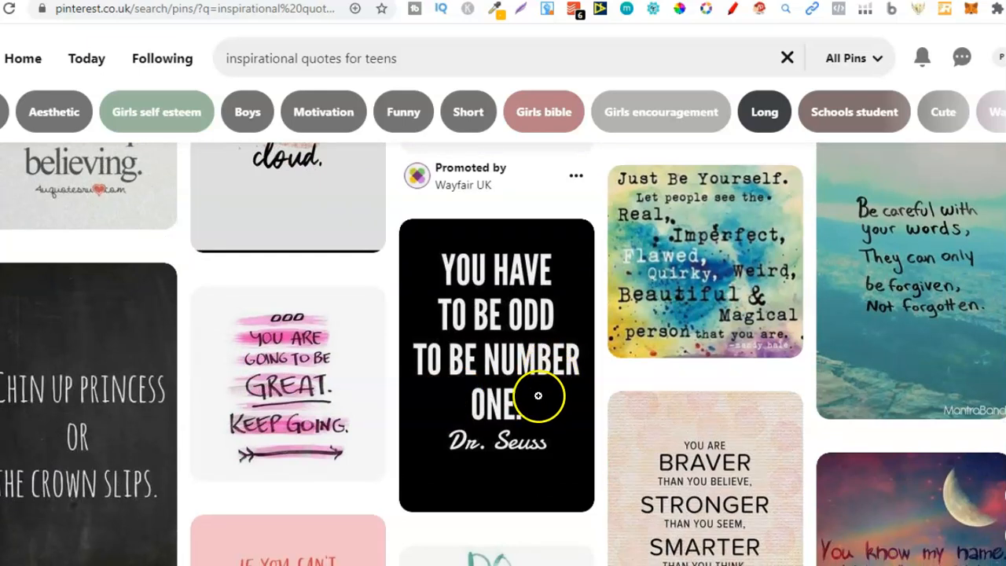
pyautogui.moveTo(488, 308)
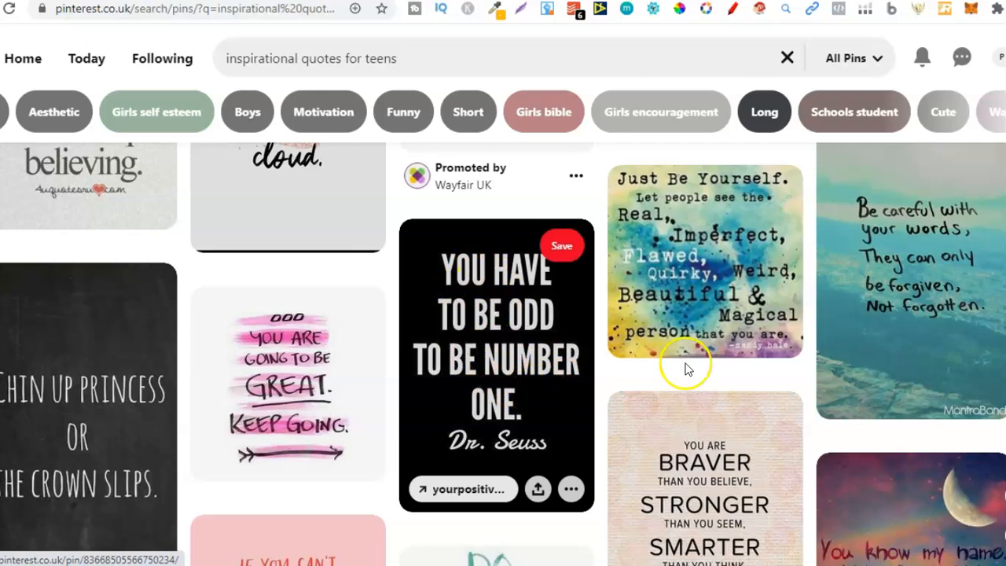
pyautogui.scroll(-2, 684, 366)
pyautogui.scroll(-3, 503, 354)
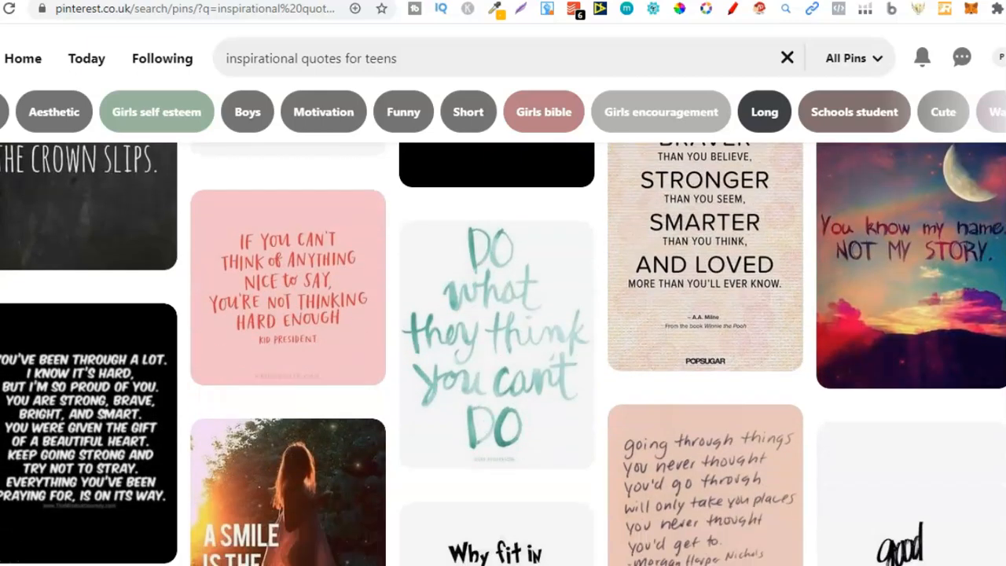
pyautogui.scroll(-4, 504, 354)
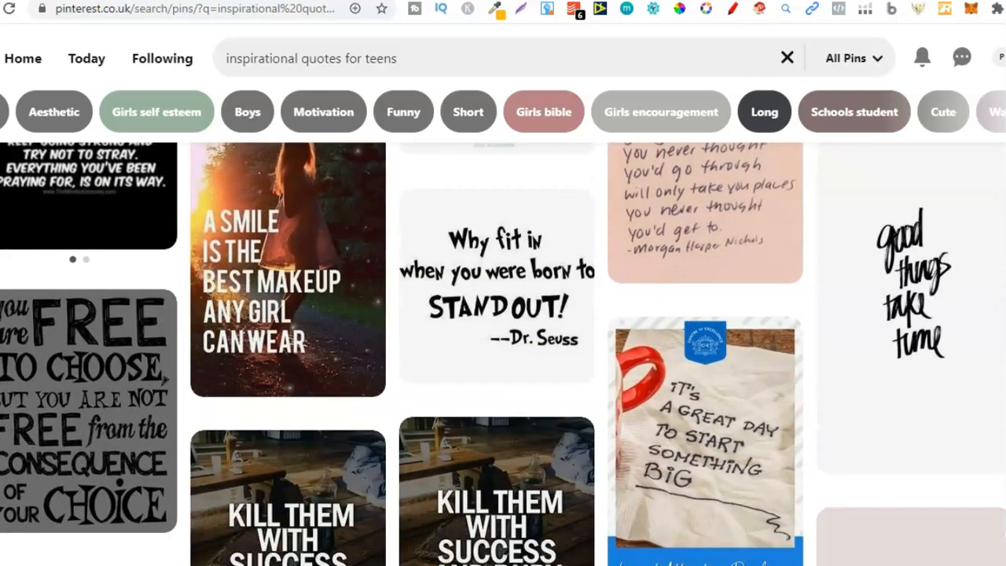
# Step: Open the 'good things take time' pin, copy its page link and paste it into a Notepad note
pyautogui.moveTo(896, 290)
pyautogui.click(892, 339)
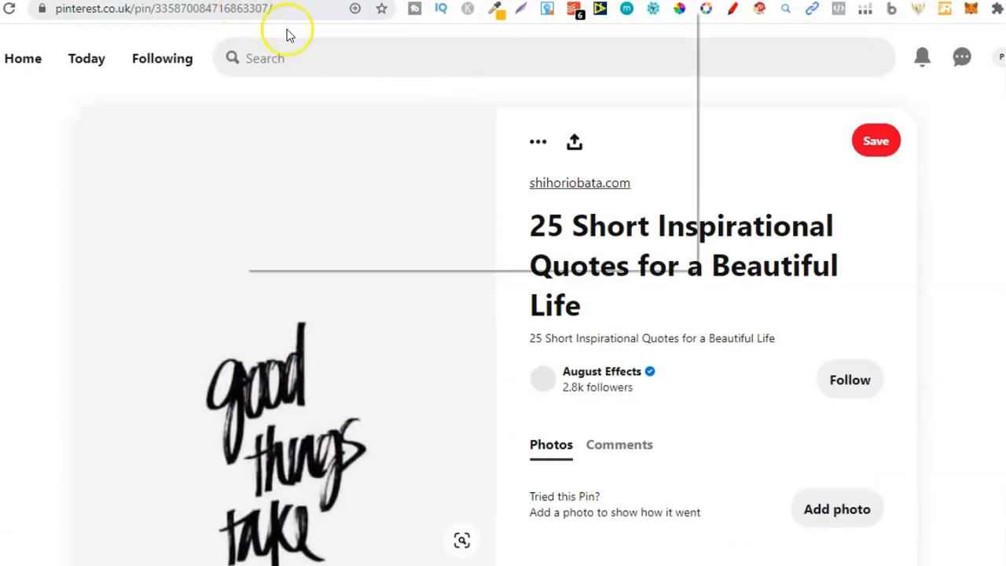
pyautogui.rightClick(245, 9)
pyautogui.click(286, 127)
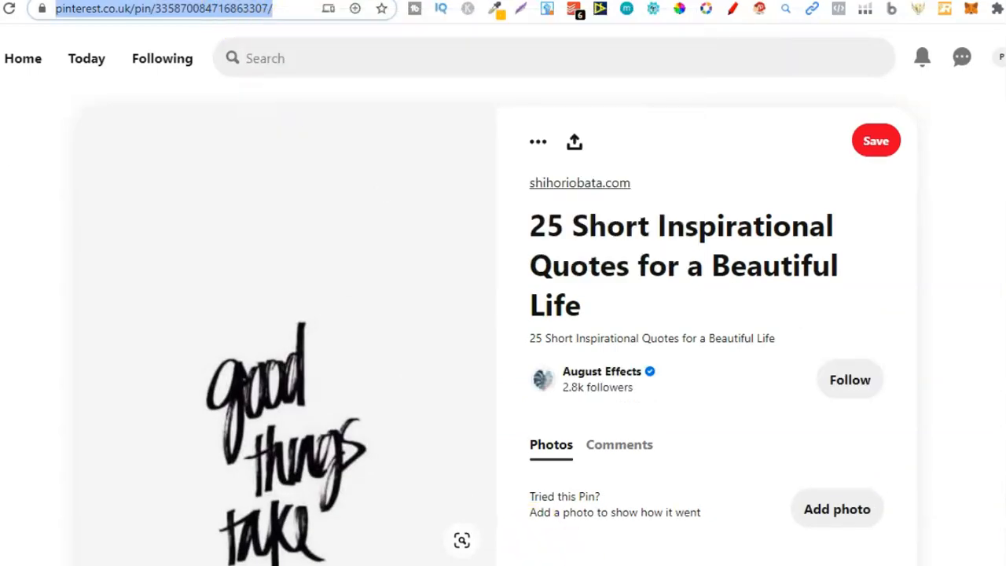
pyautogui.hotkey('alt', 'Tab')
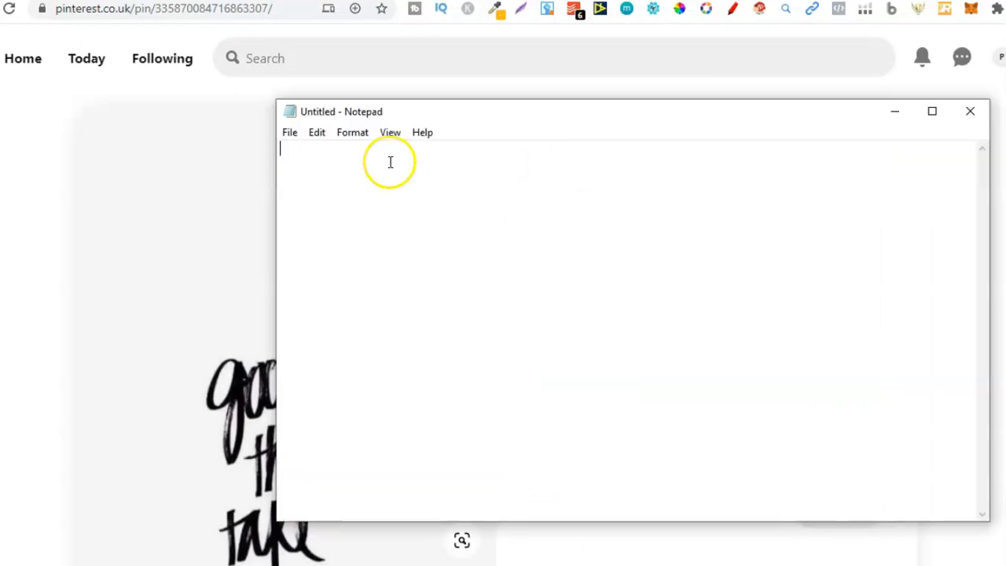
pyautogui.rightClick(393, 152)
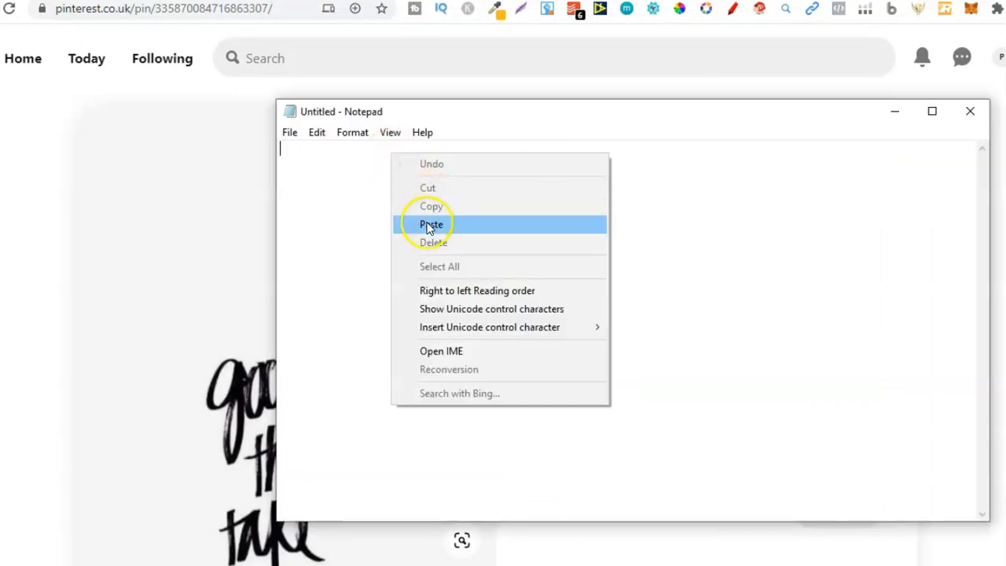
pyautogui.click(430, 225)
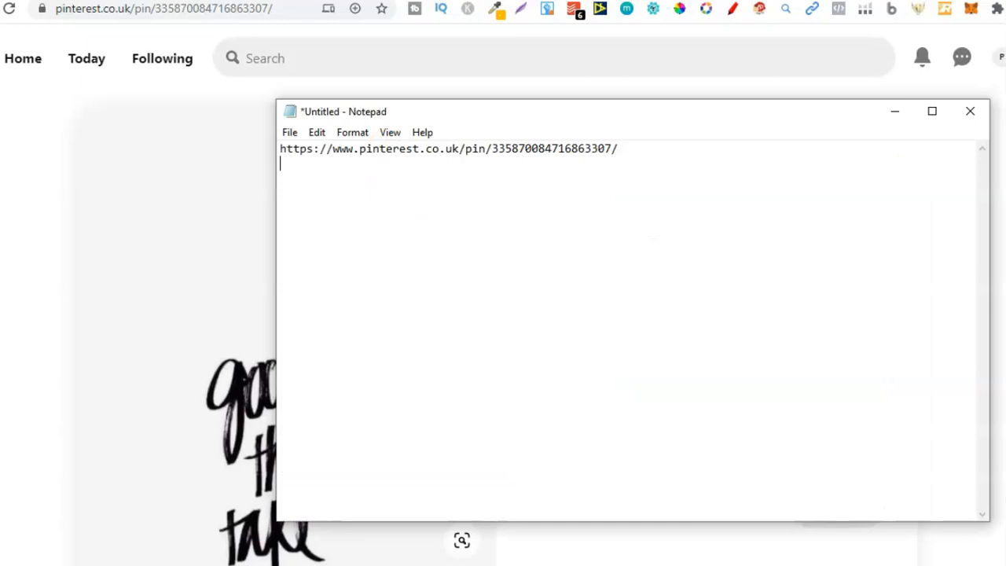
pyautogui.press('Return')
# Step: Return to the pin page and browse the similar pins below it
pyautogui.hotkey('alt', 'Tab')
pyautogui.scroll(-3, 437, 221)
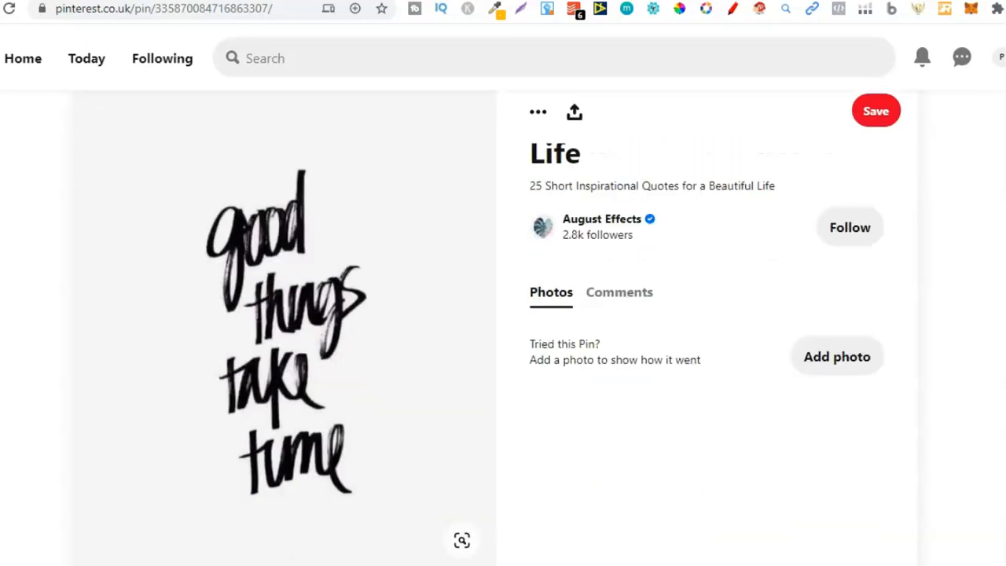
pyautogui.scroll(-5, 437, 220)
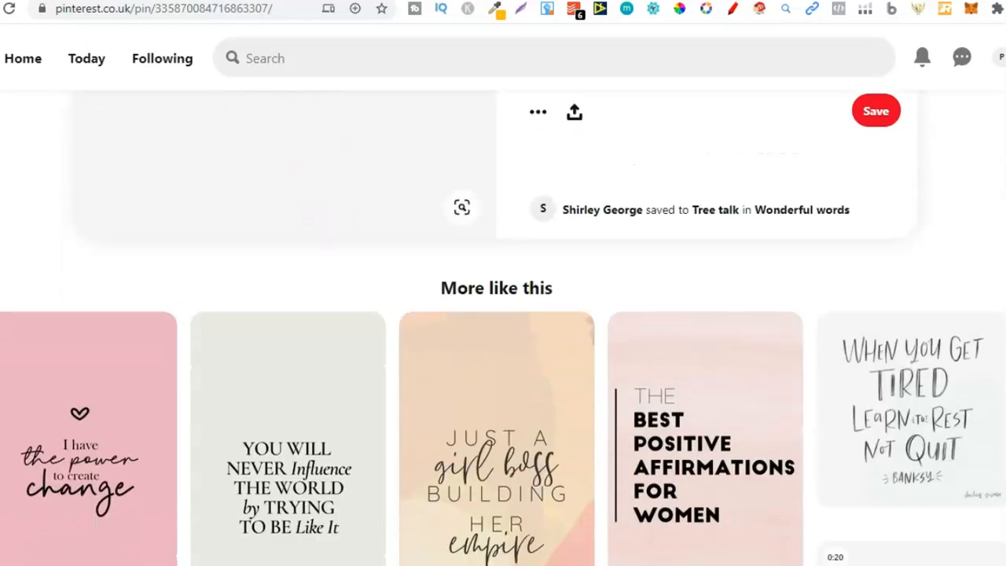
pyautogui.scroll(-6, 699, 495)
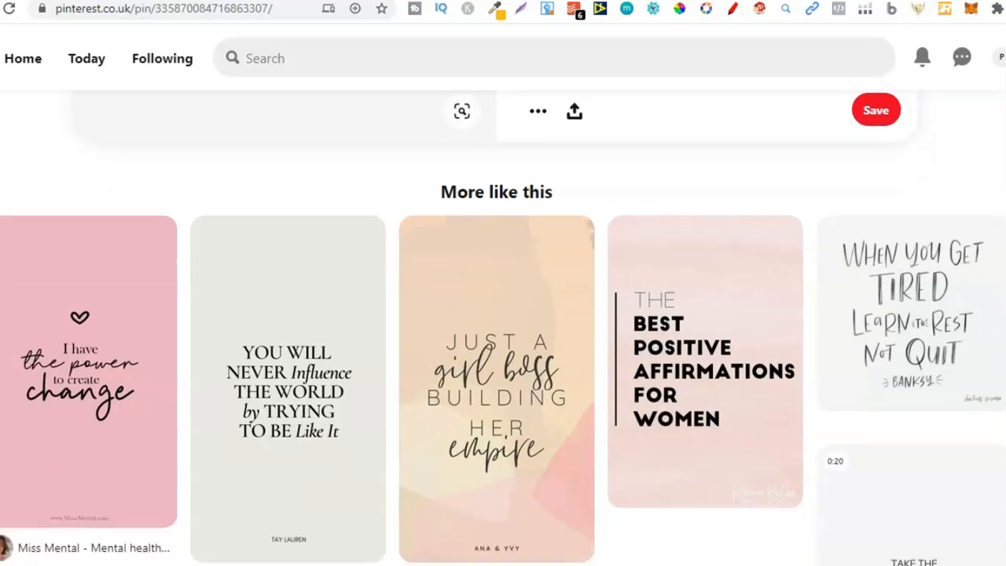
# Step: Switch to the Canva coloring book design and select the quote lettering on page 1
pyautogui.hotkey('alt', 'Tab')
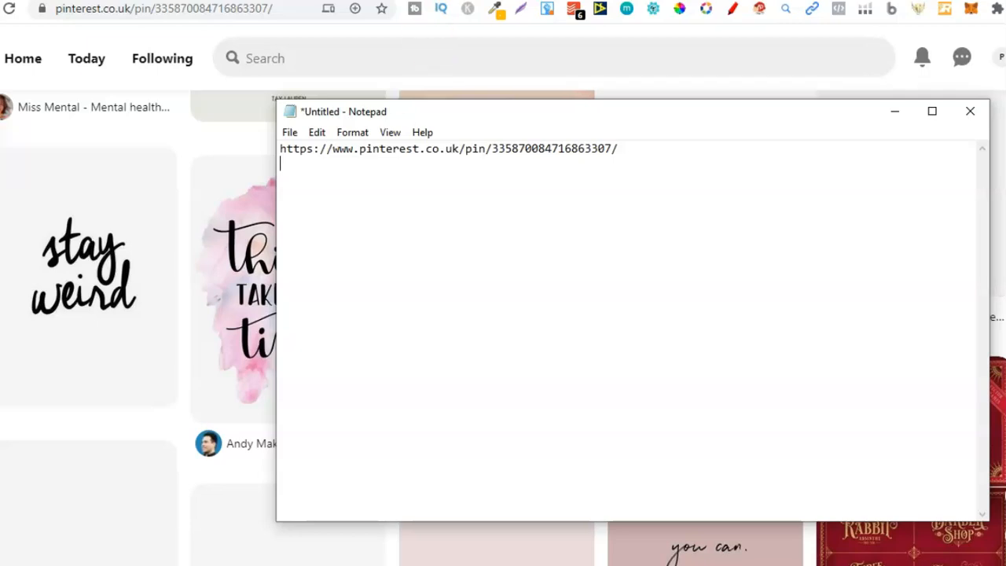
pyautogui.click(832, 1)
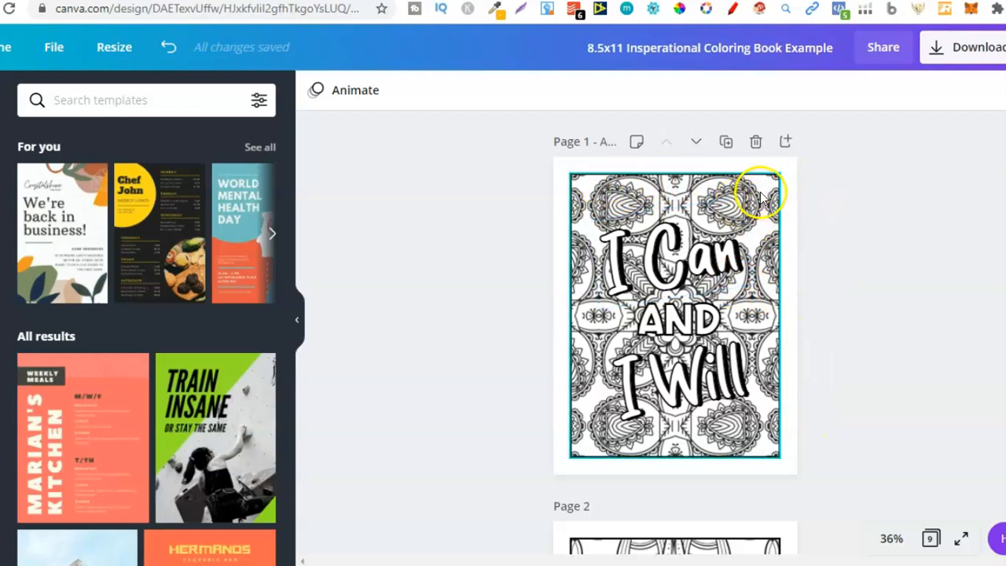
pyautogui.moveTo(753, 197); pyautogui.dragTo(589, 427)
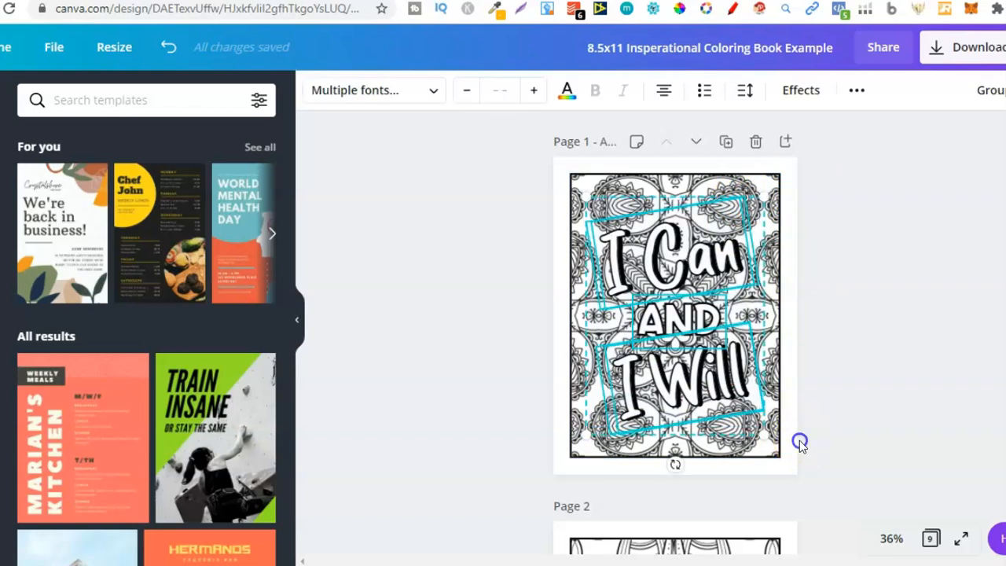
pyautogui.click(787, 379)
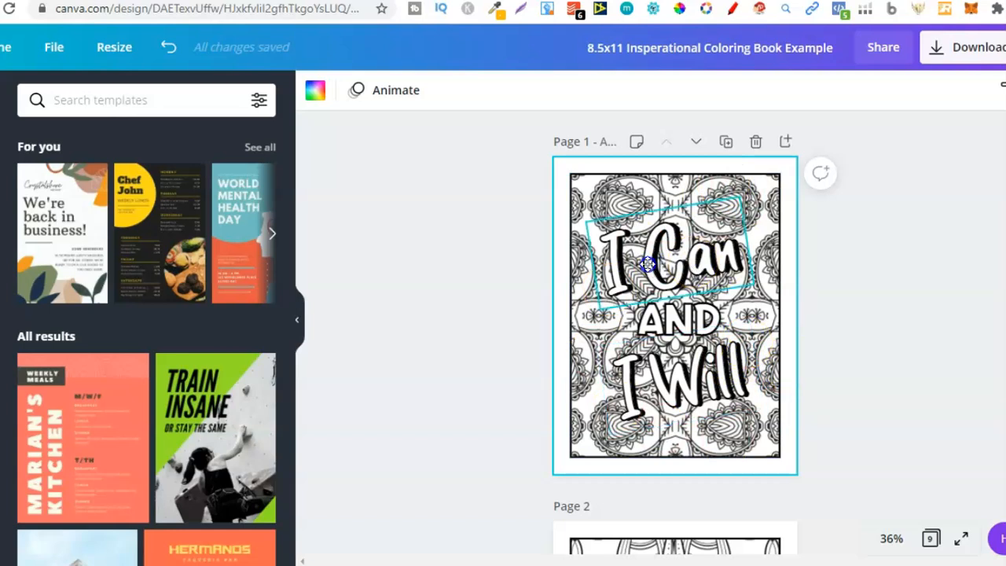
# Step: Try moving the 'I Can' lettering and undo the move
pyautogui.moveTo(653, 274); pyautogui.dragTo(700, 263)
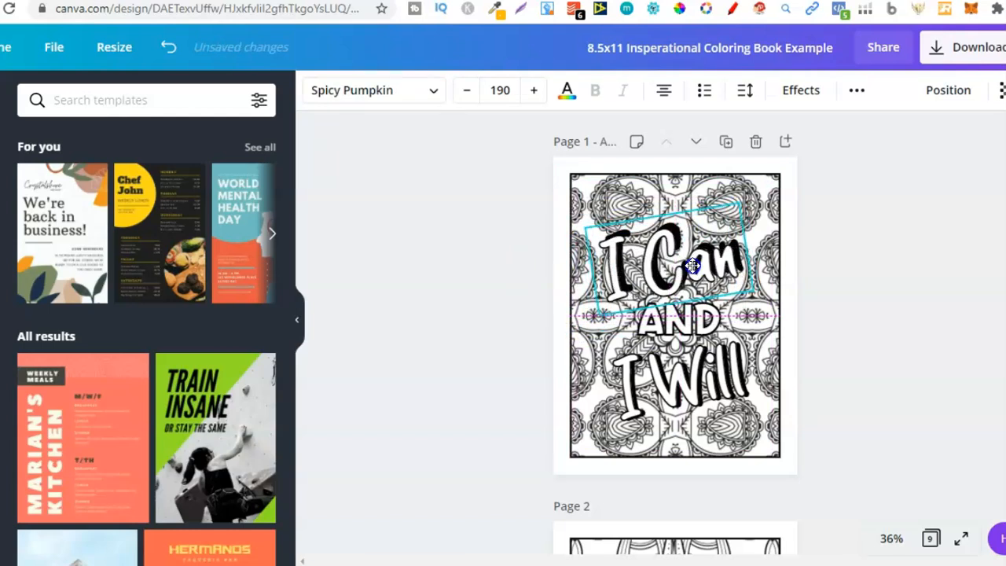
pyautogui.click(169, 48)
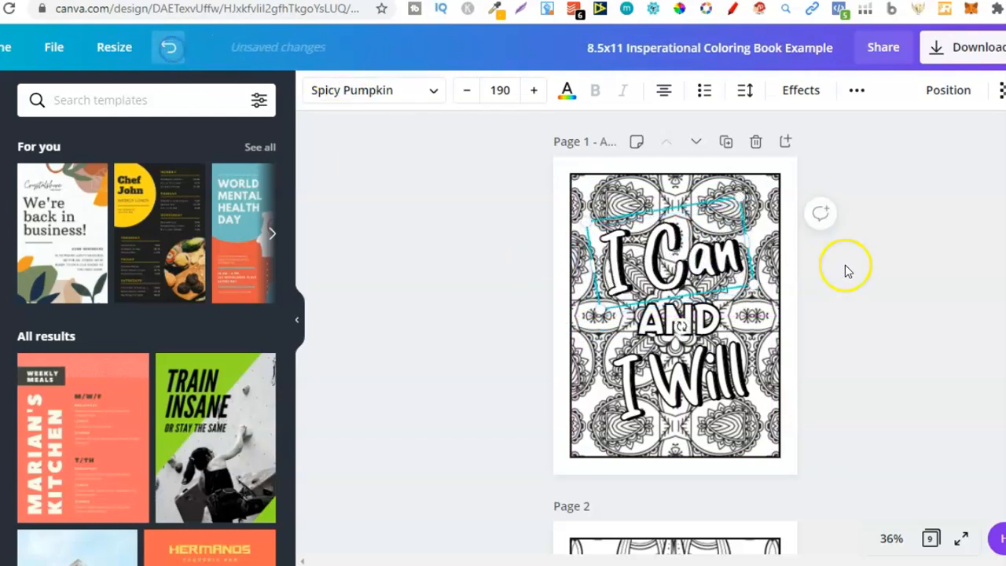
pyautogui.click(861, 281)
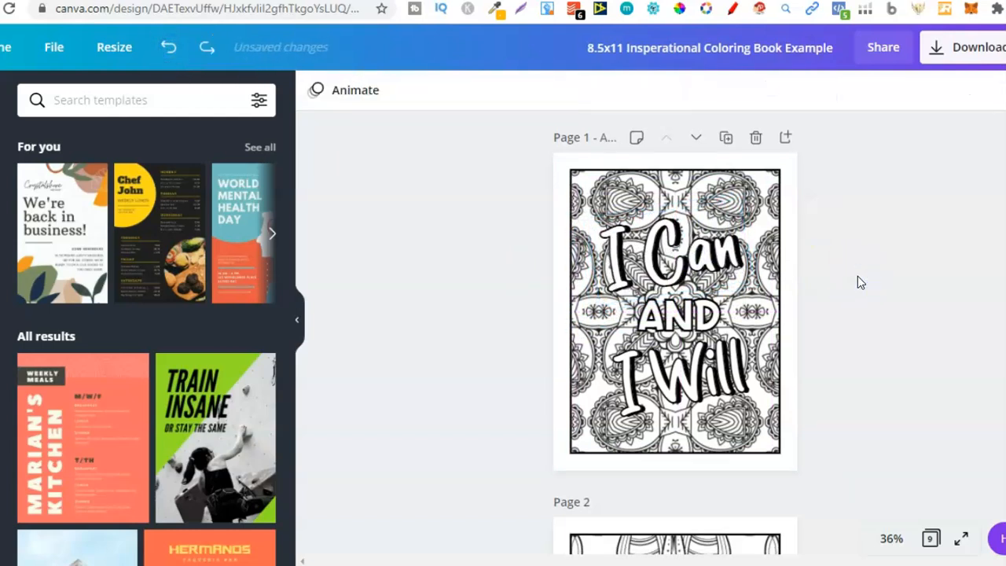
# Step: Scroll through the design's pages to review each quote coloring page
pyautogui.scroll(-2, 859, 282)
pyautogui.scroll(-4, 858, 277)
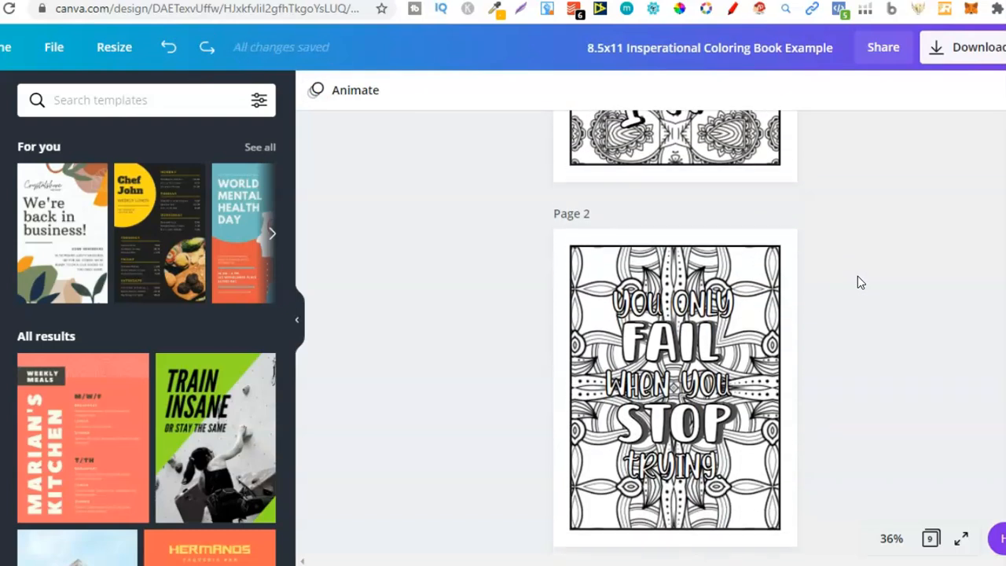
pyautogui.scroll(-1, 861, 283)
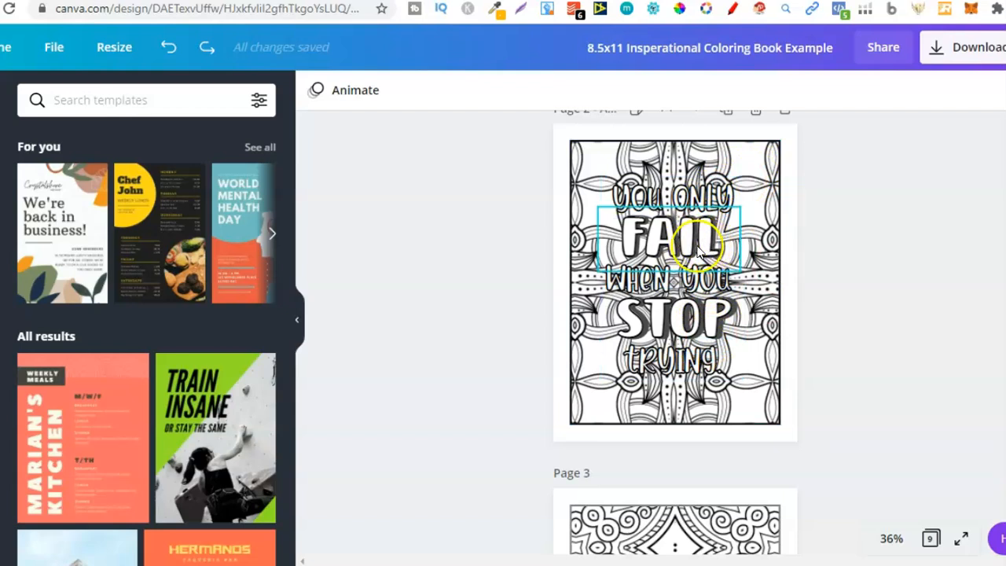
pyautogui.click(788, 334)
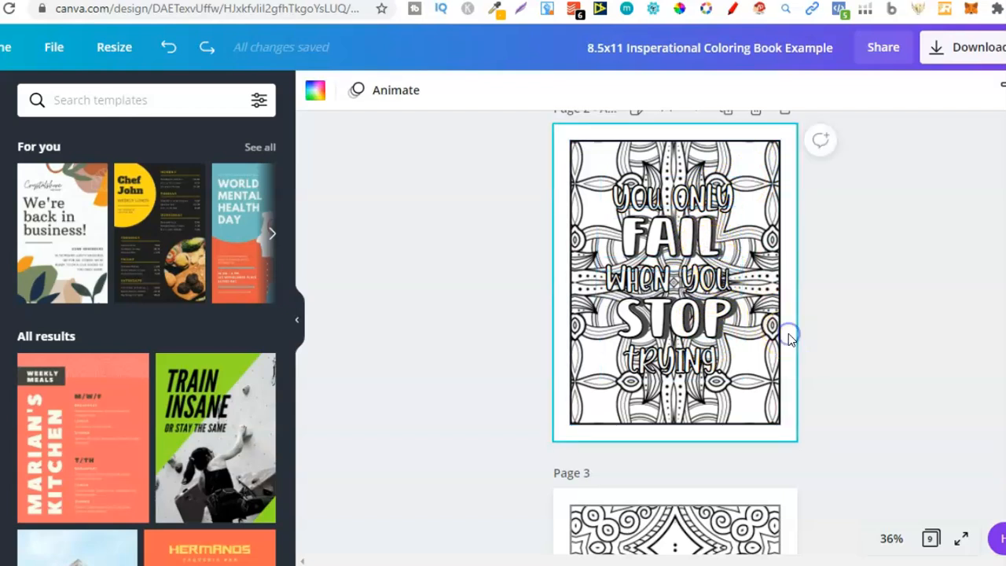
pyautogui.scroll(-3, 789, 334)
pyautogui.scroll(-4, 789, 333)
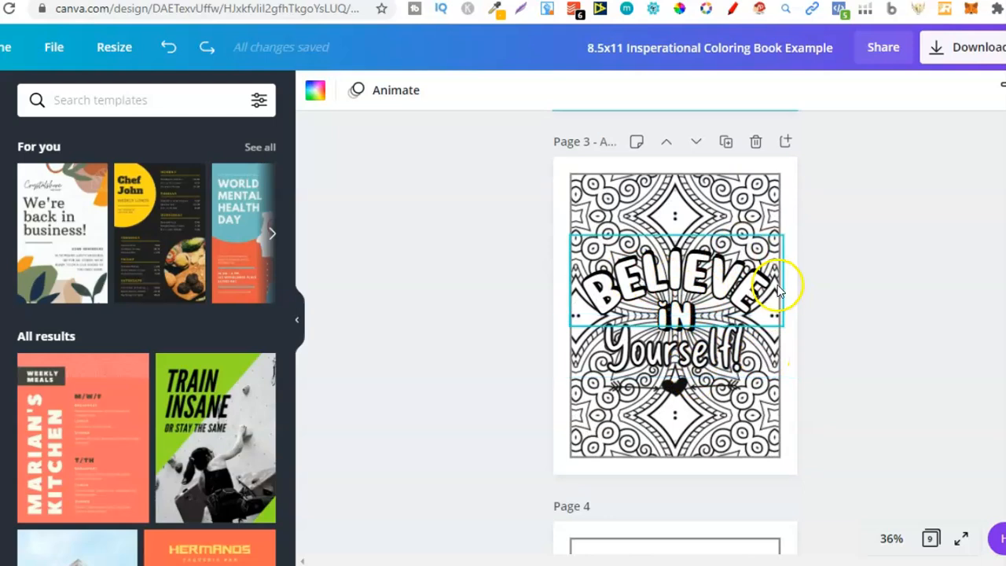
pyautogui.scroll(4, 791, 284)
pyautogui.scroll(10, 791, 285)
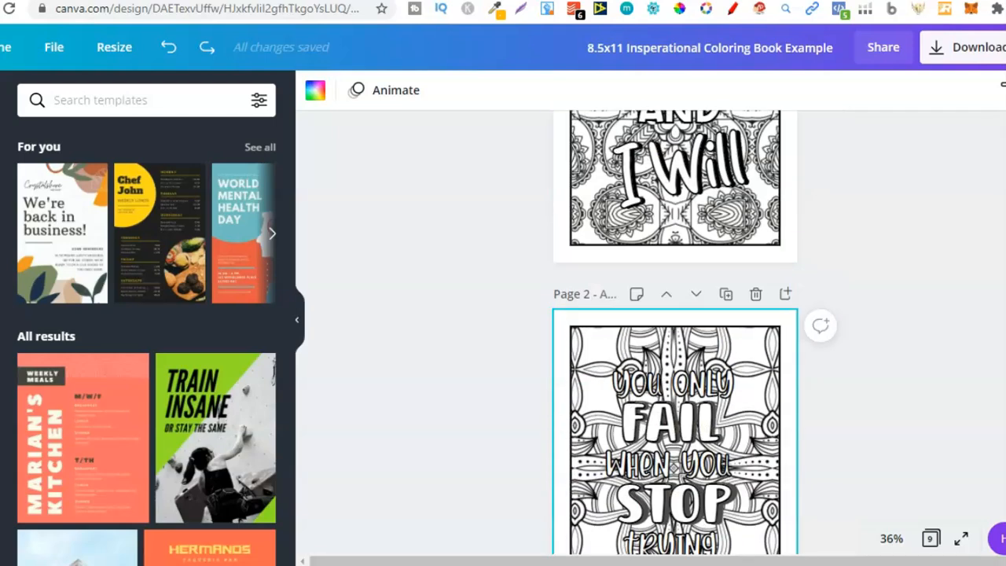
pyautogui.scroll(-5, 791, 285)
pyautogui.scroll(-9, 676, 338)
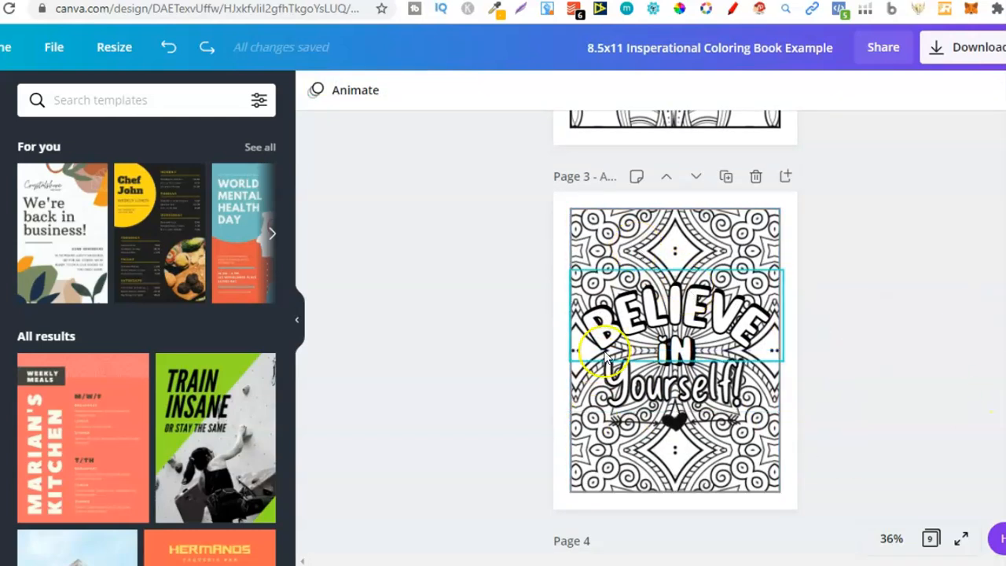
pyautogui.scroll(8, 676, 332)
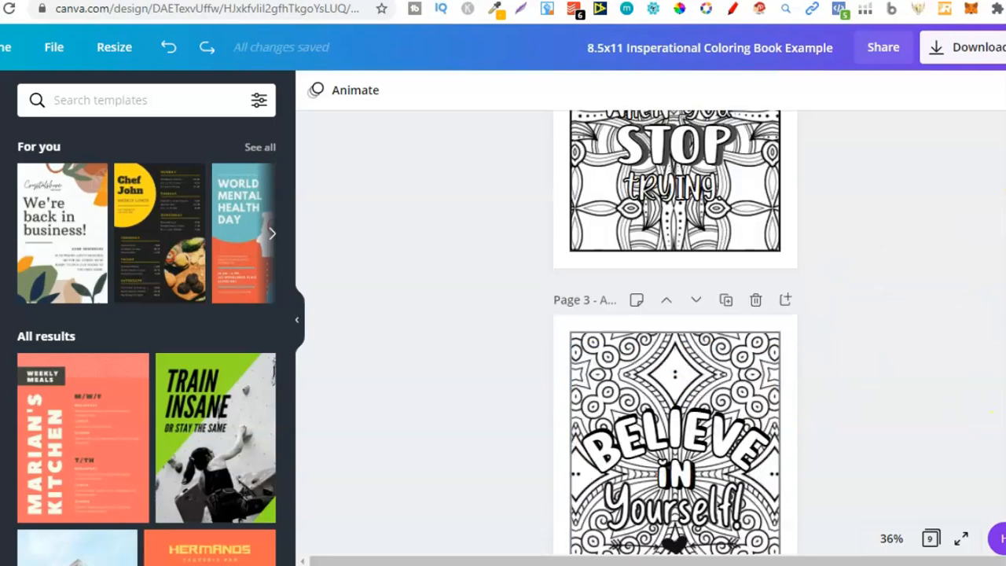
pyautogui.scroll(-5, 675, 332)
pyautogui.scroll(-1, 676, 333)
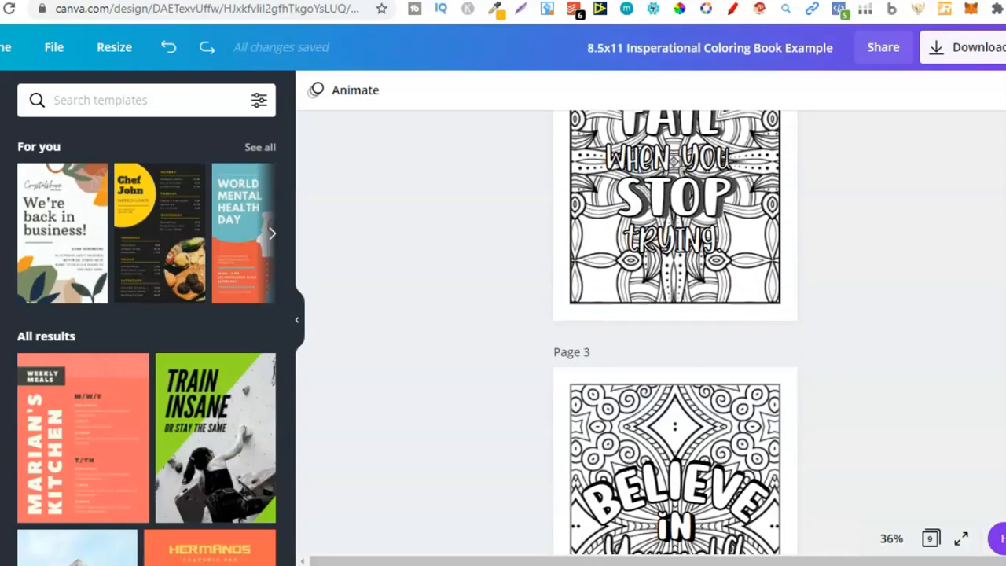
pyautogui.scroll(-1, 676, 333)
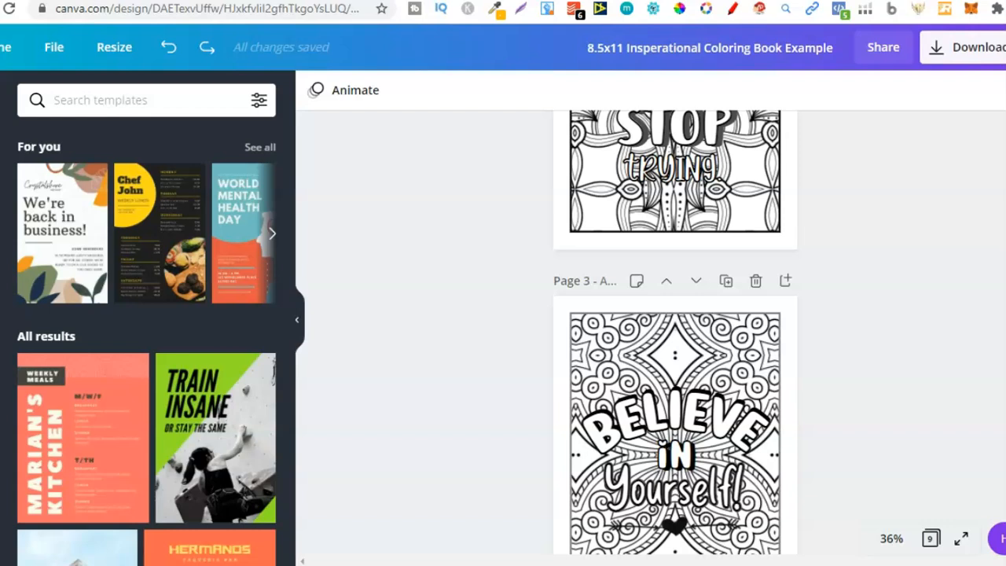
pyautogui.scroll(-2, 675, 333)
pyautogui.scroll(-1, 675, 299)
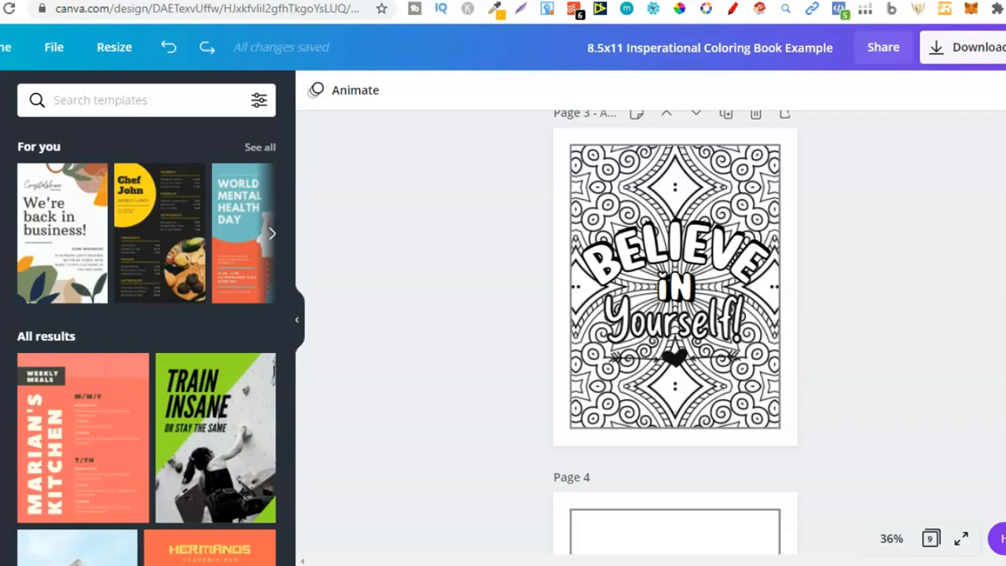
pyautogui.scroll(-5, 675, 331)
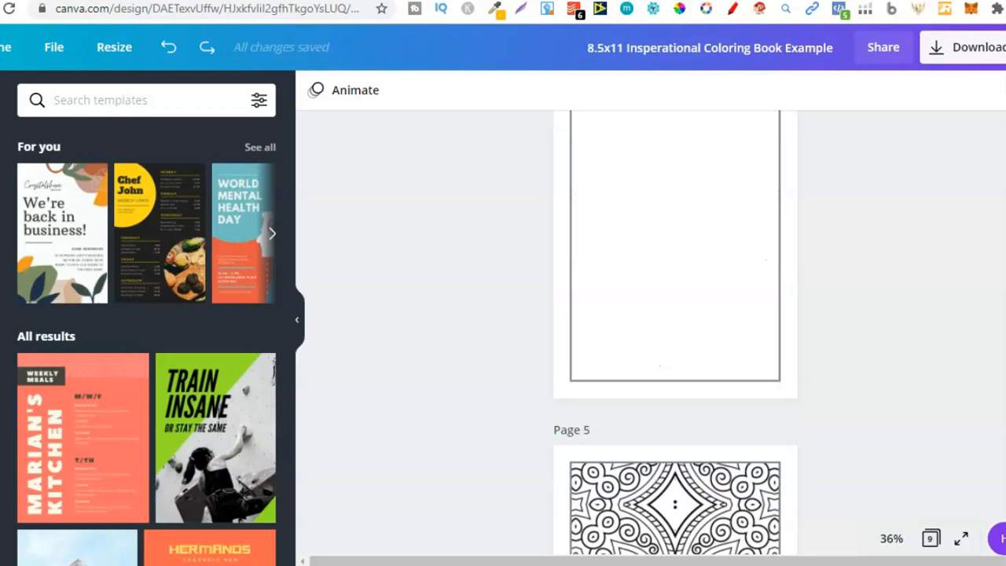
# Step: Scroll to page 6, select the BELIEVE lettering and open its text effects
pyautogui.scroll(1, 675, 330)
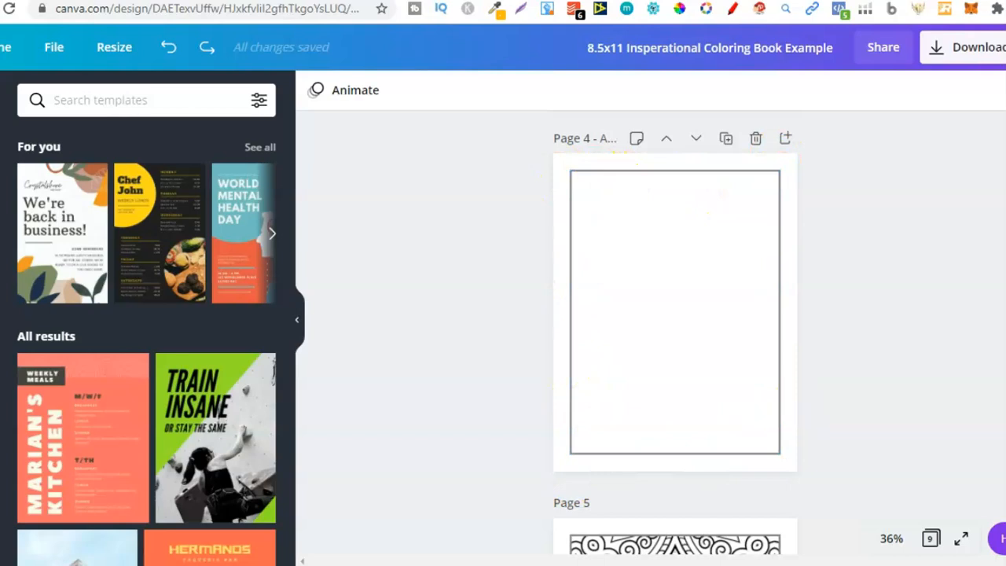
pyautogui.scroll(-2, 794, 415)
pyautogui.scroll(-5, 675, 338)
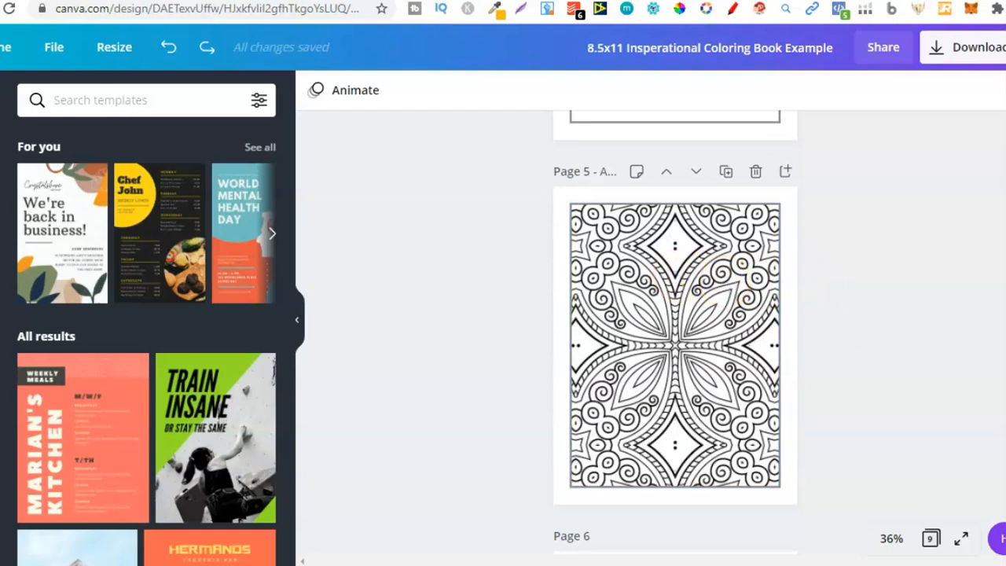
pyautogui.scroll(-7, 675, 338)
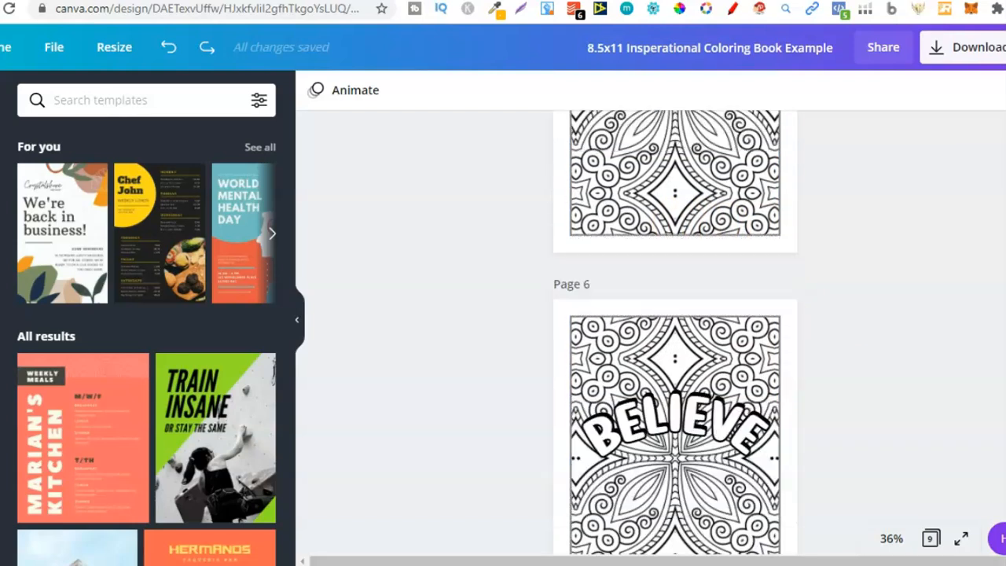
pyautogui.scroll(-1, 675, 338)
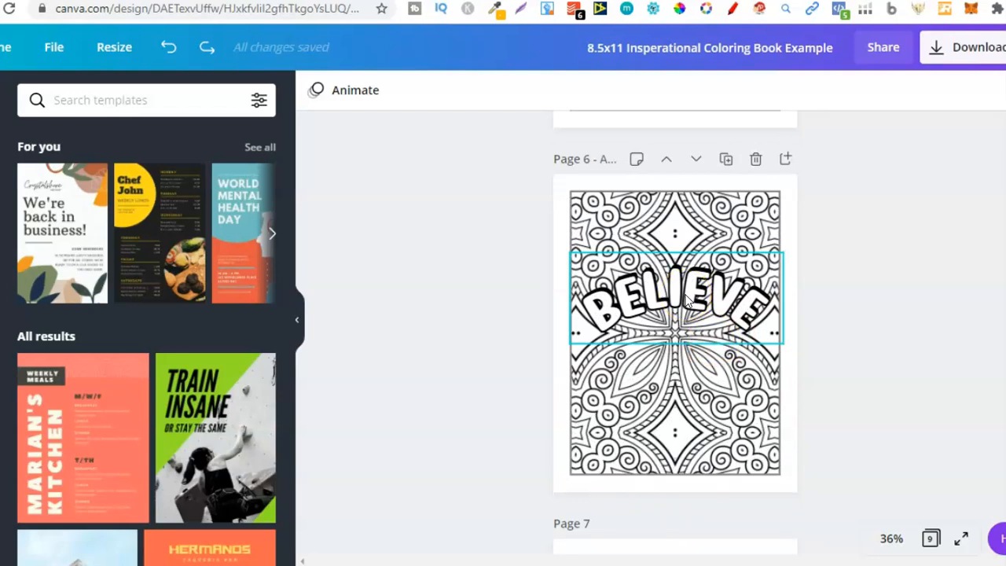
pyautogui.moveTo(685, 307)
pyautogui.mouseDown()
pyautogui.moveTo(685, 337)
pyautogui.moveTo(687, 296)
pyautogui.mouseUp()
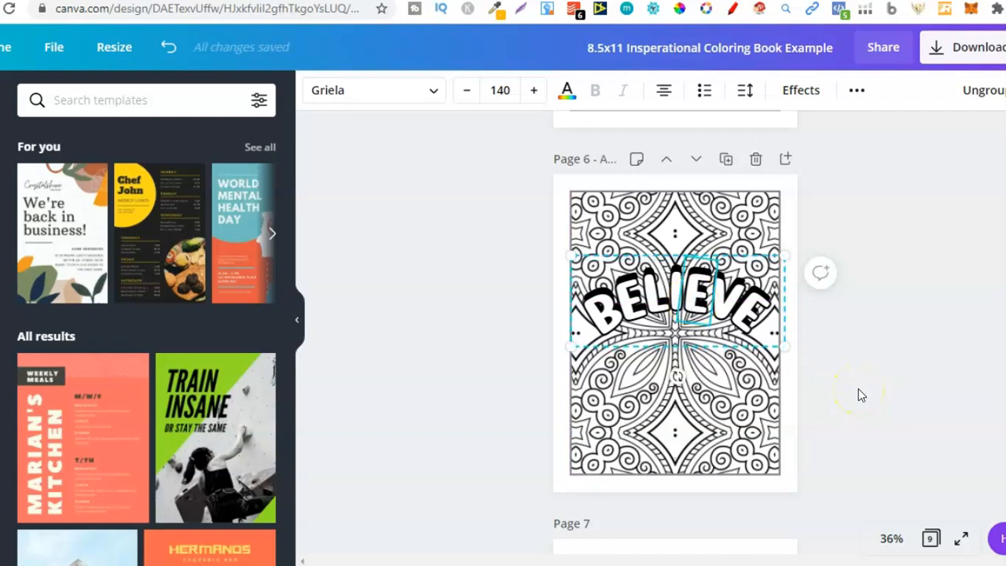
pyautogui.click(795, 412)
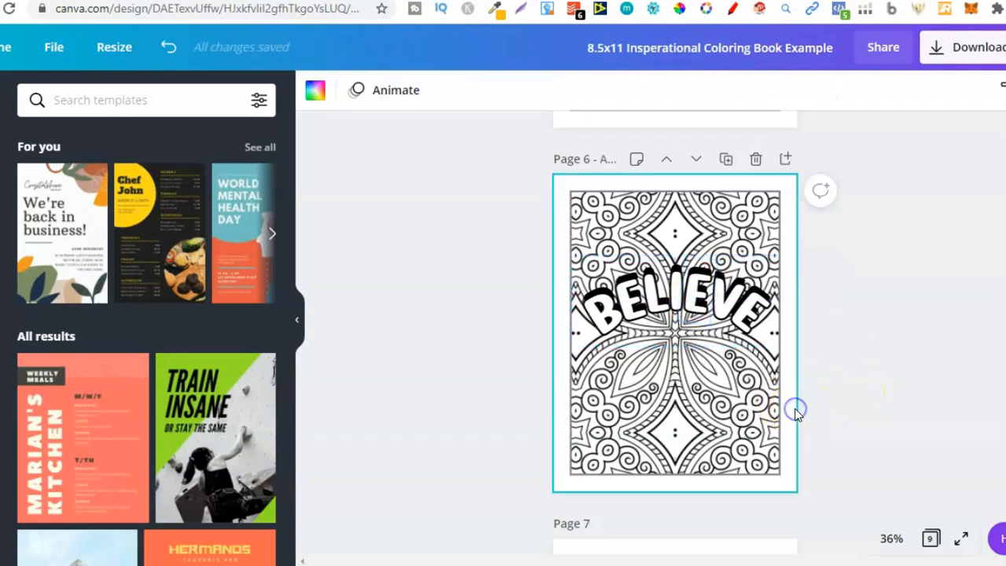
pyautogui.click(674, 315)
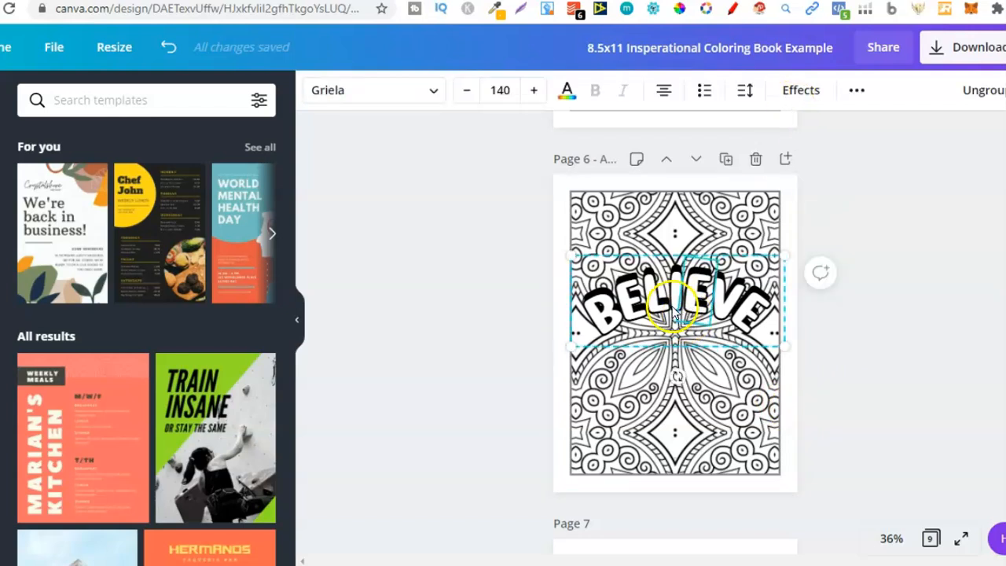
pyautogui.click(794, 95)
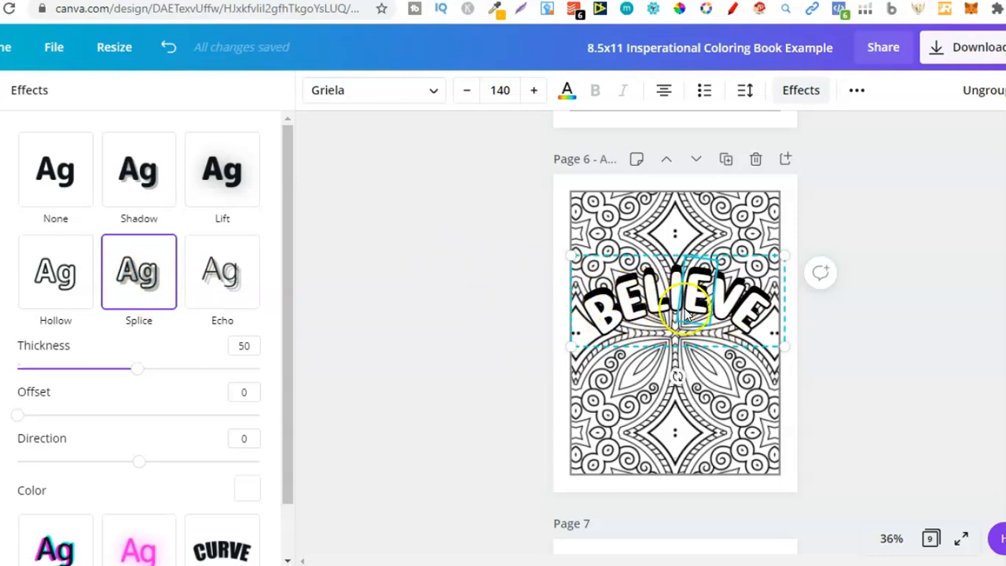
# Step: Drag the white BELIEVE layer down off its black copy and open its font list
pyautogui.moveTo(714, 308); pyautogui.dragTo(714, 365)
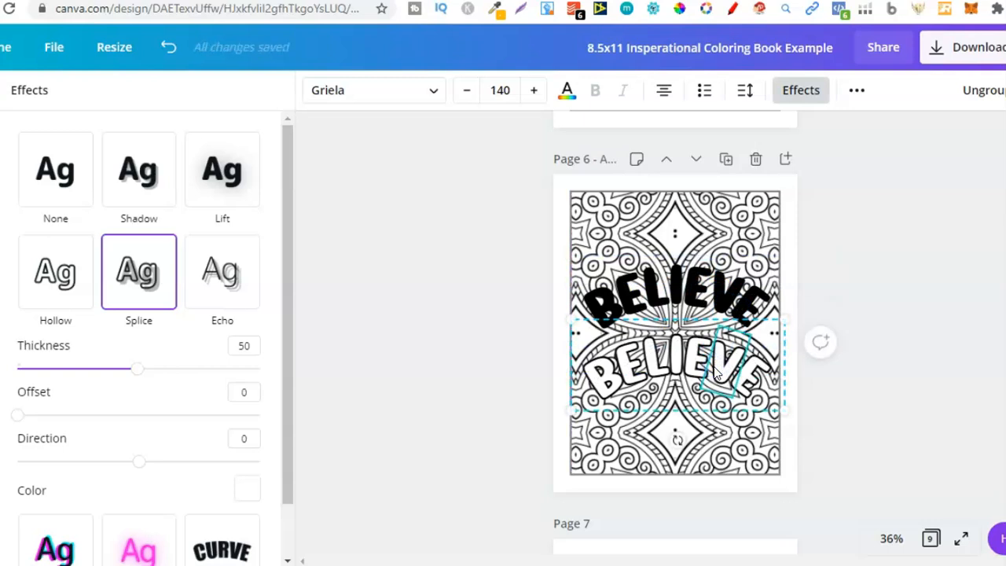
pyautogui.click(391, 106)
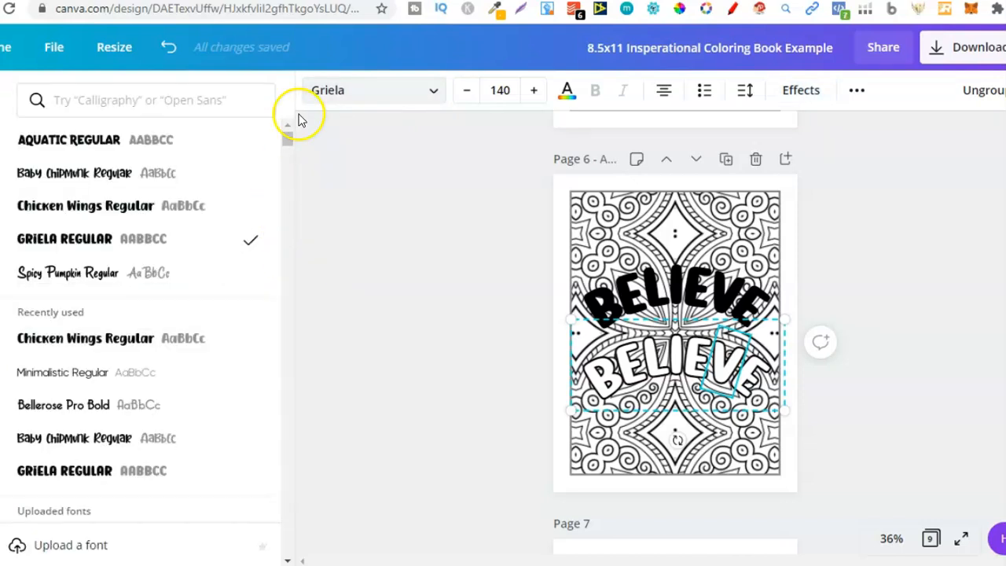
pyautogui.moveTo(290, 142)
pyautogui.mouseDown()
pyautogui.moveTo(291, 189)
pyautogui.moveTo(289, 126)
pyautogui.mouseUp()
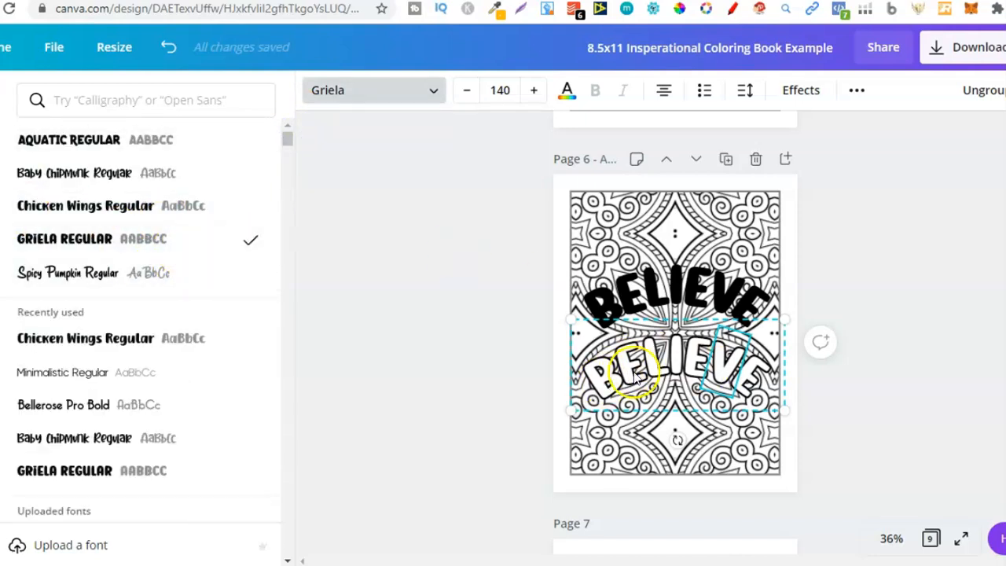
# Step: Reopen the lettering's effects and briefly switch to the Creative Fabrica search tab and back
pyautogui.click(799, 88)
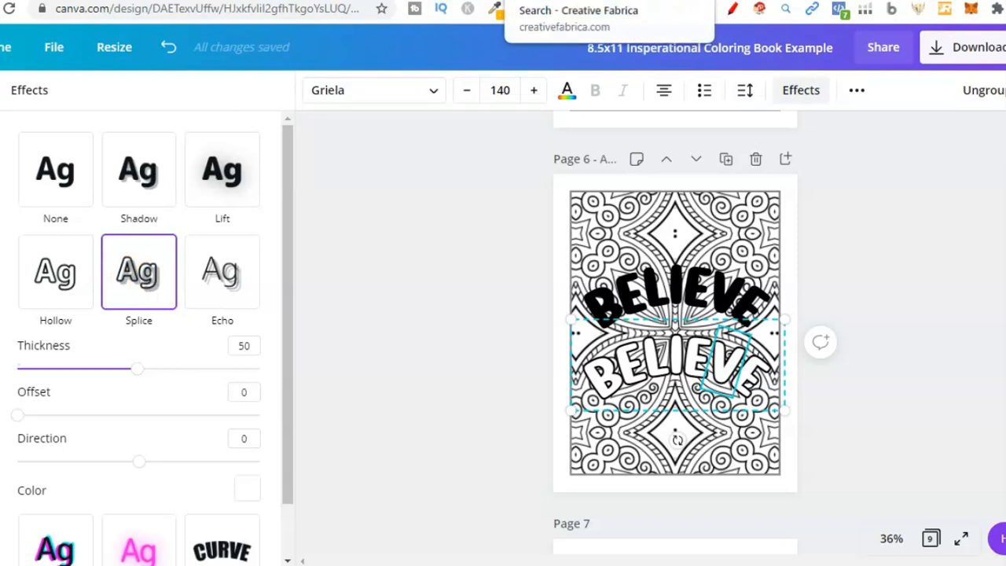
pyautogui.click(550, 0)
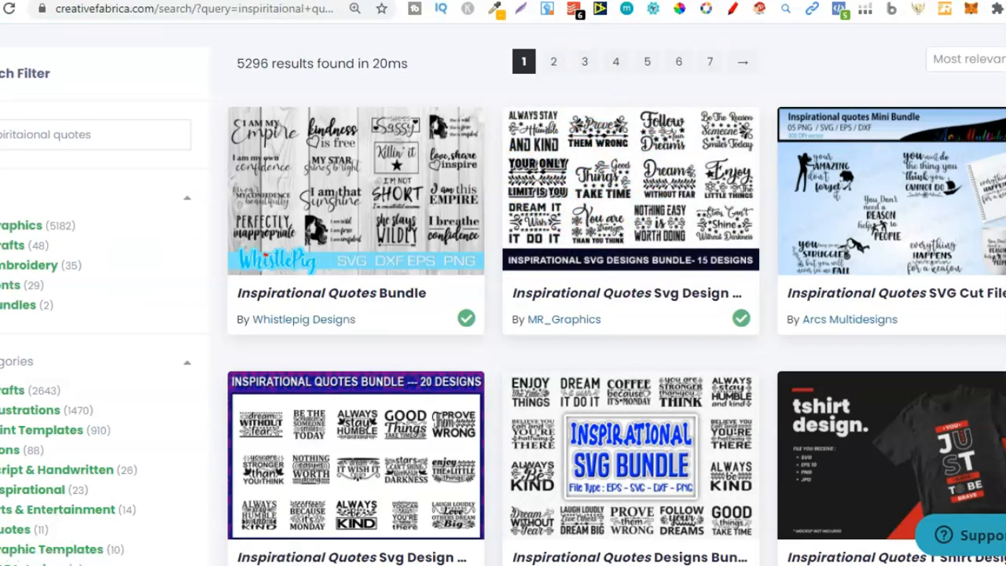
pyautogui.click(441, 1)
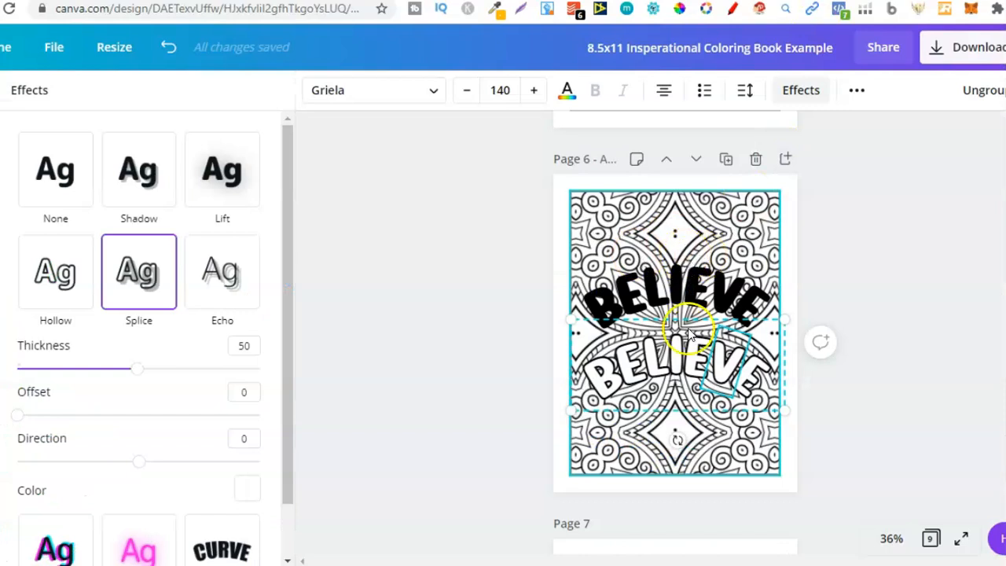
# Step: Move the white BELIEVE layer back over its black copy and try the Shadow effect, undoing it
pyautogui.moveTo(685, 347); pyautogui.dragTo(688, 287)
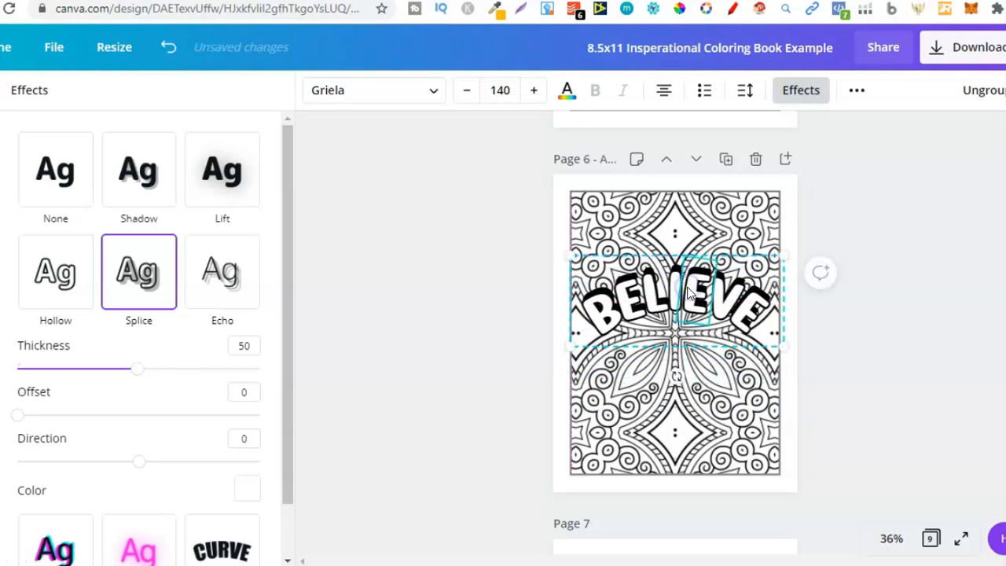
pyautogui.click(167, 174)
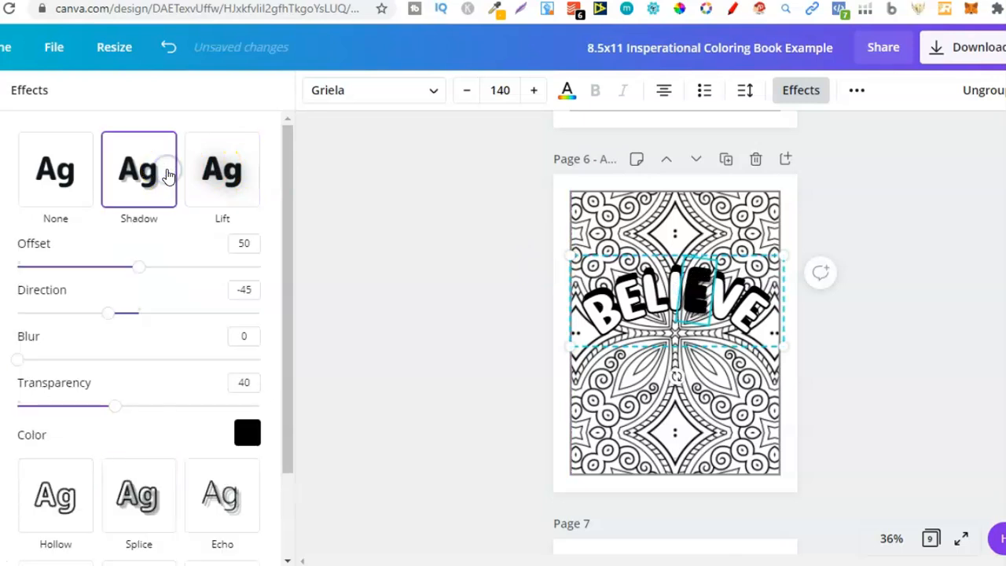
pyautogui.click(168, 47)
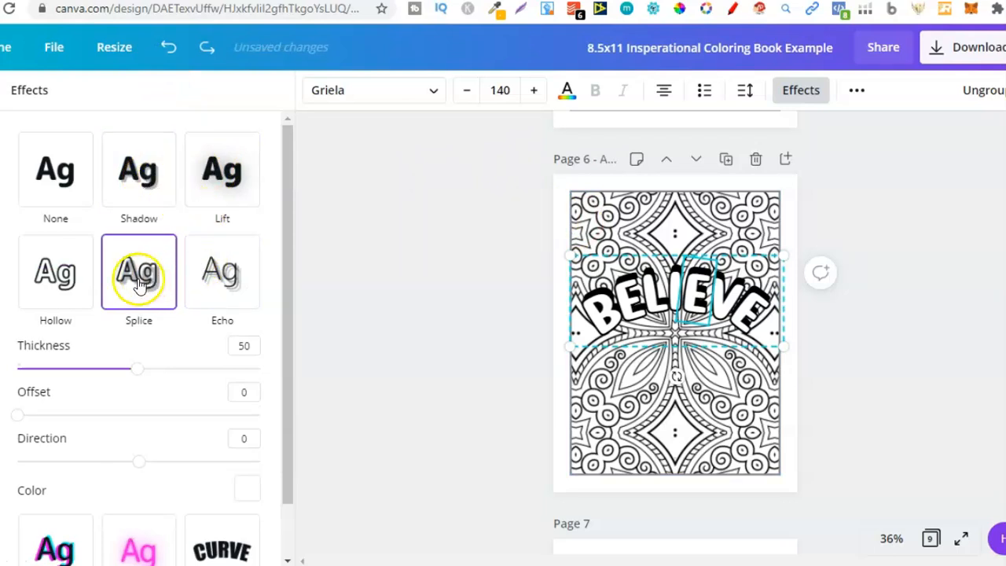
# Step: Drag the white BELIEVE layer down again, explore its extra options, and move it back into place
pyautogui.moveTo(638, 295); pyautogui.dragTo(639, 355)
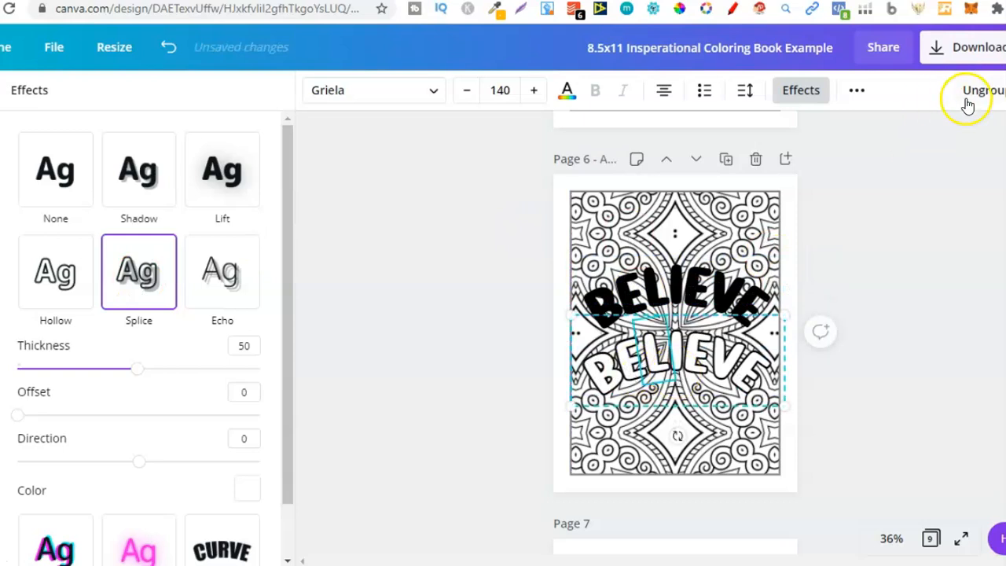
pyautogui.click(856, 92)
pyautogui.click(848, 129)
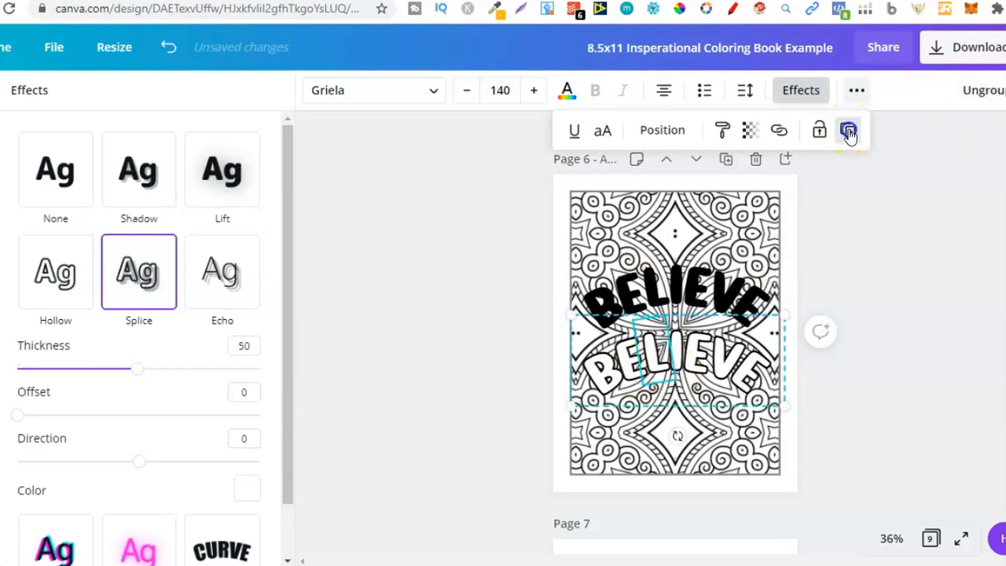
pyautogui.click(634, 385)
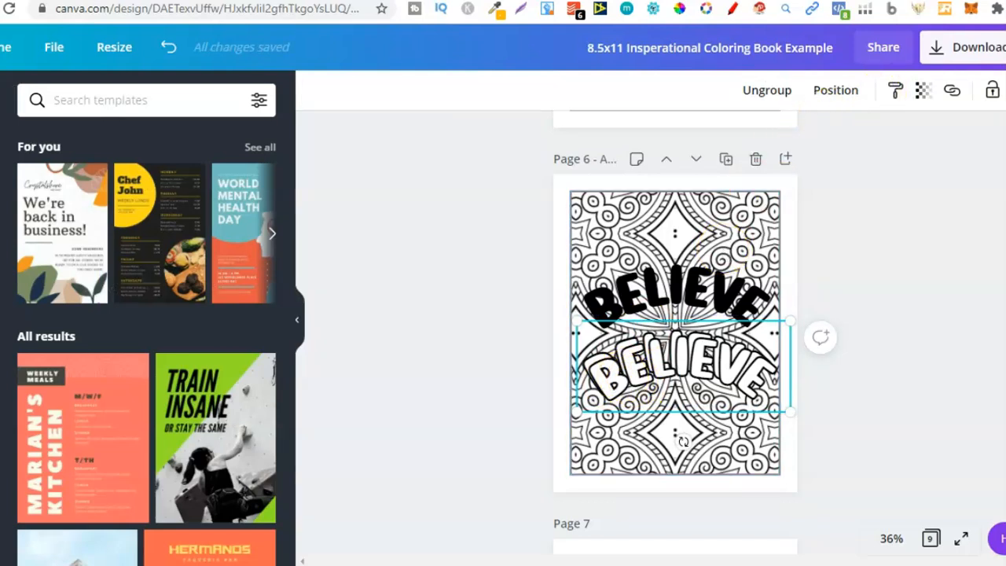
pyautogui.moveTo(763, 382); pyautogui.dragTo(744, 313)
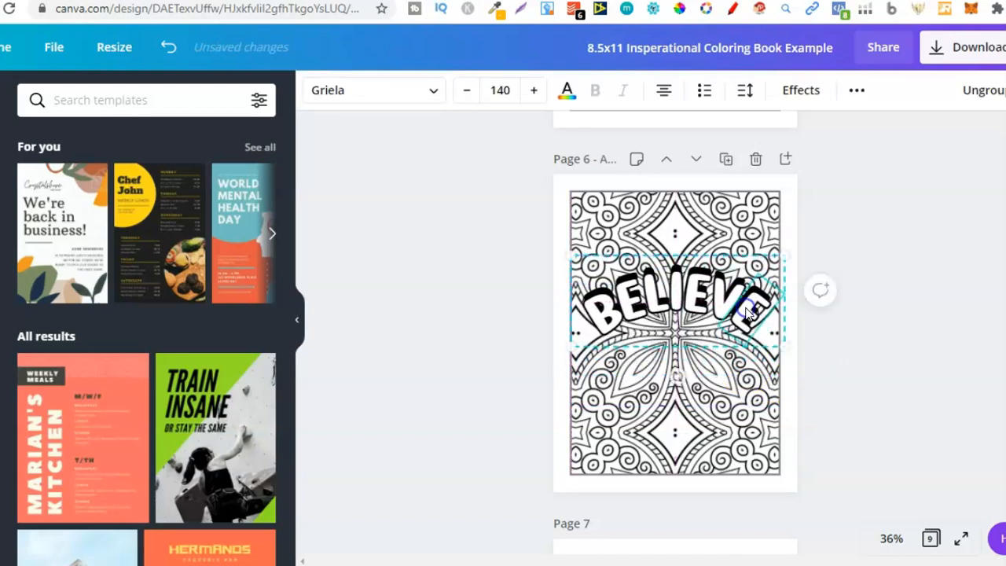
pyautogui.click(794, 389)
pyautogui.click(795, 391)
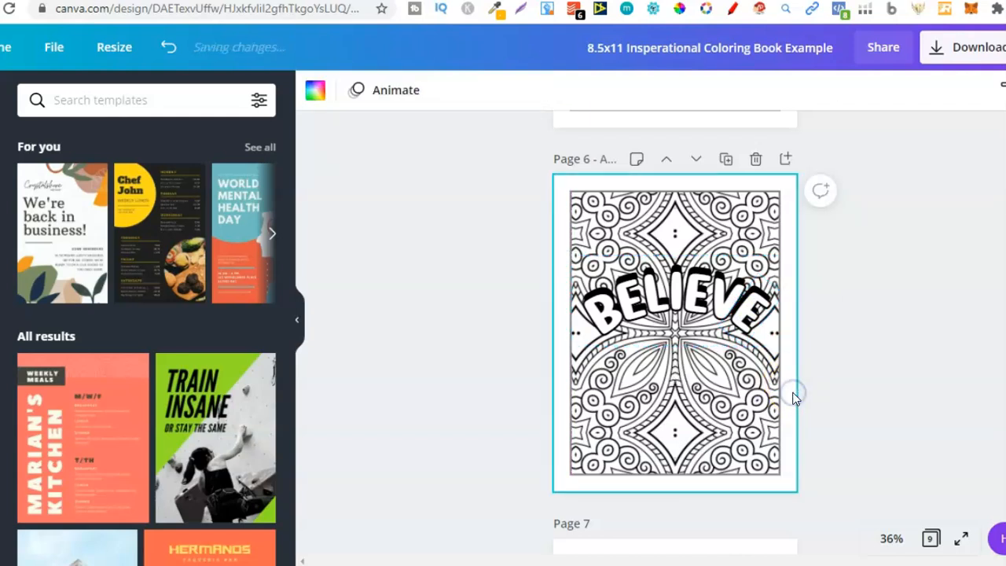
# Step: Scroll through pages 7 to 9 to view how the BELIEVE IN YOURSELF quote builds up
pyautogui.scroll(-1, 794, 398)
pyautogui.scroll(-5, 792, 398)
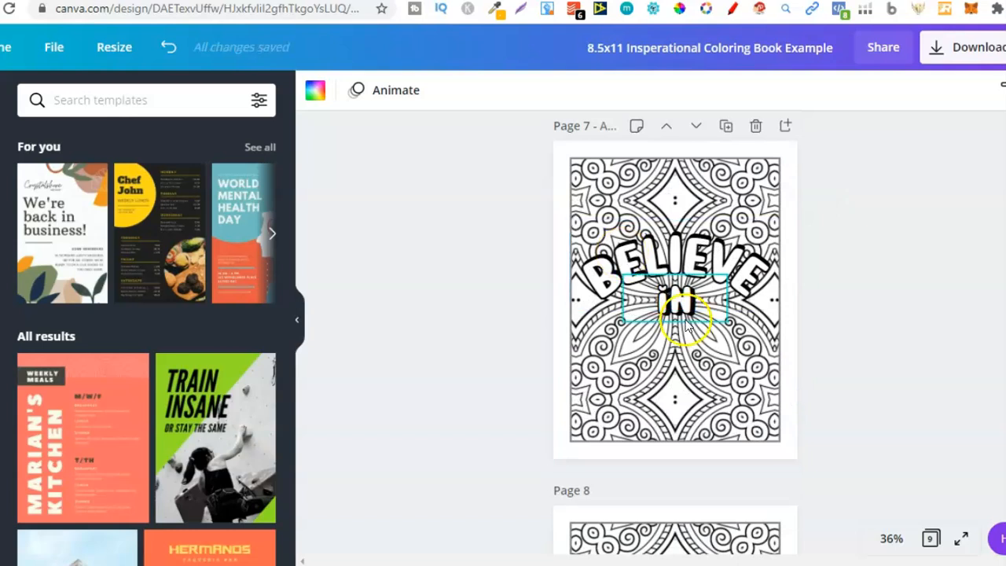
pyautogui.click(787, 395)
pyautogui.scroll(-1, 790, 397)
pyautogui.scroll(-4, 788, 397)
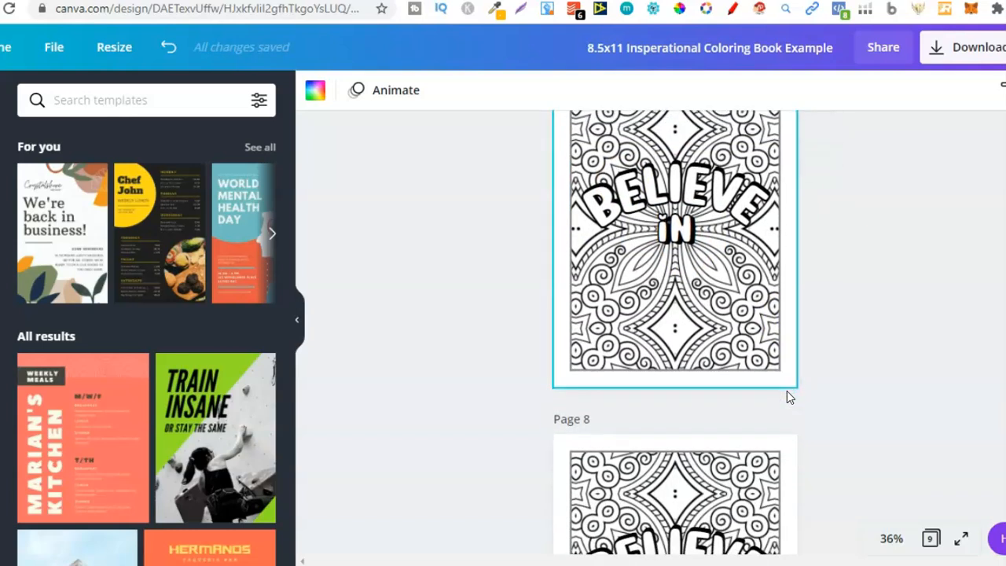
pyautogui.click(786, 388)
pyautogui.scroll(-1, 789, 401)
pyautogui.scroll(-4, 788, 403)
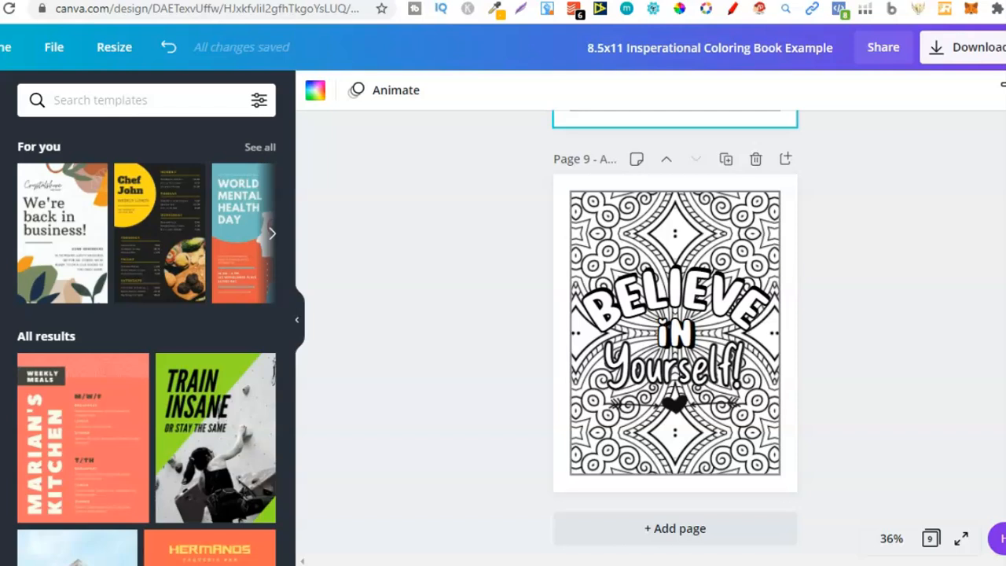
# Step: Switch to the Creative Fabrica tab and browse its fonts section
pyautogui.hotkey('ctrl', 'Tab')
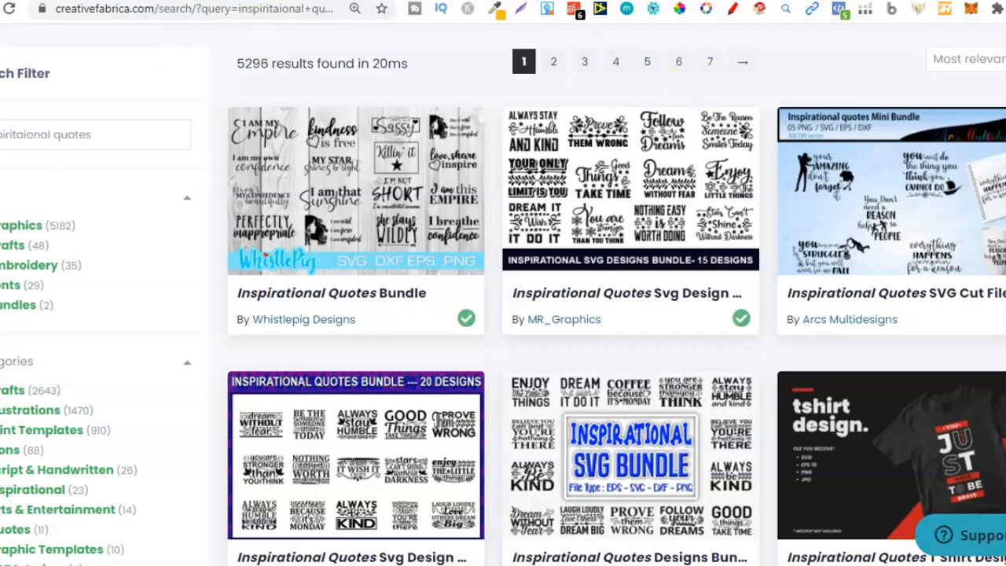
pyautogui.scroll(2, 503, 315)
pyautogui.moveTo(3, 104)
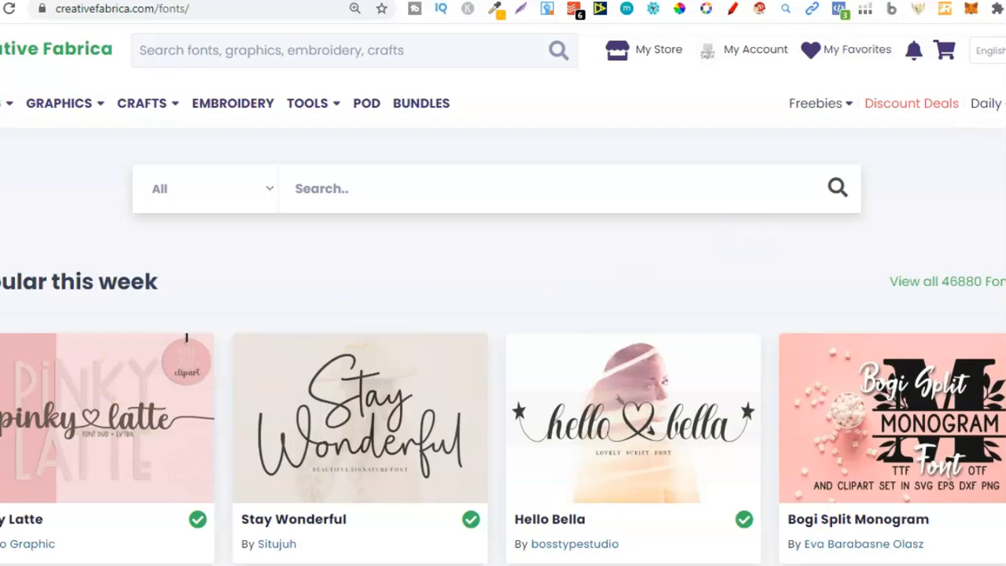
pyautogui.scroll(-2, 186, 338)
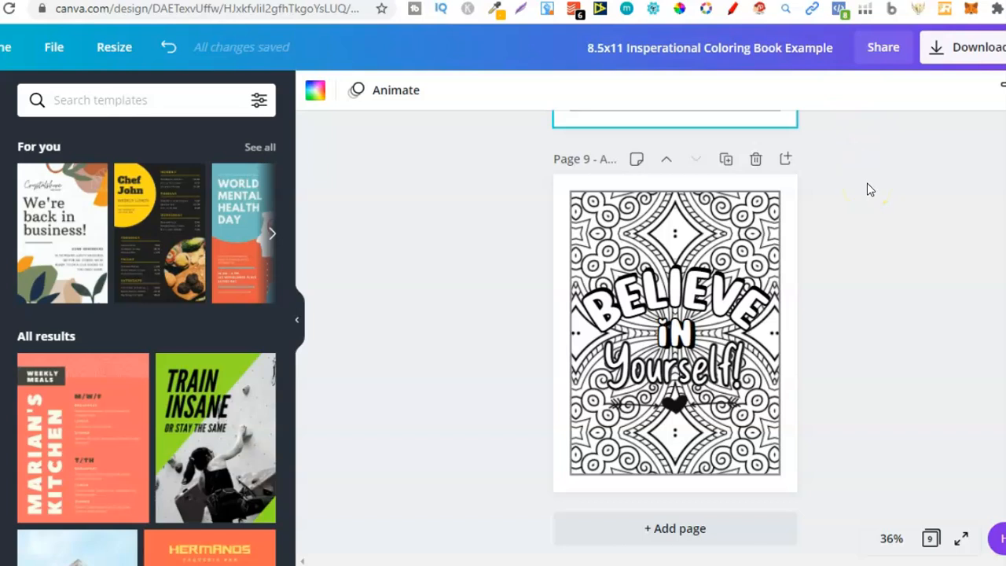
# Step: Select the BELIEVE lettering on page 9 to check its font, comparing with the Creative Fabrica fonts tab
pyautogui.click(712, 287)
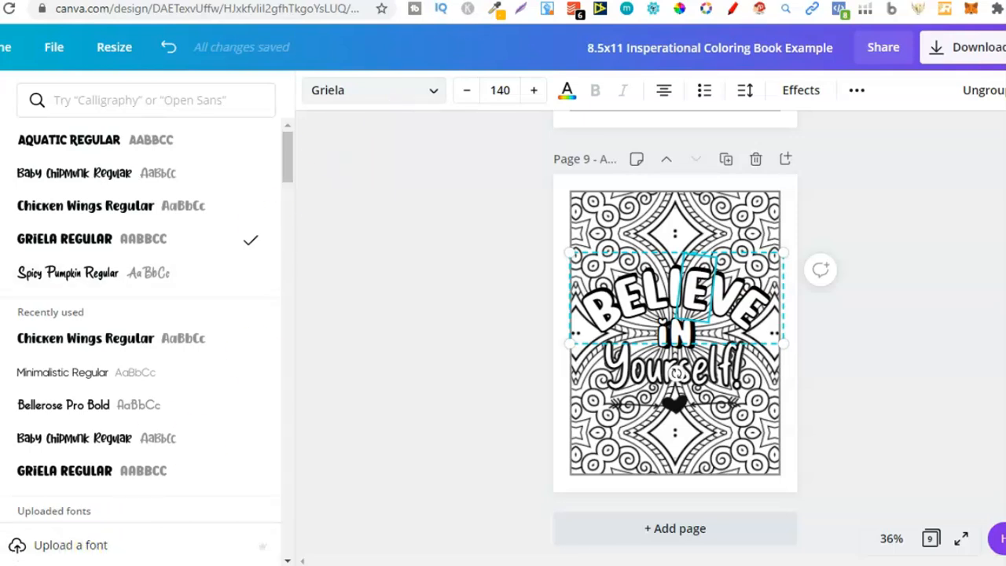
pyautogui.hotkey('ctrl', 'Tab')
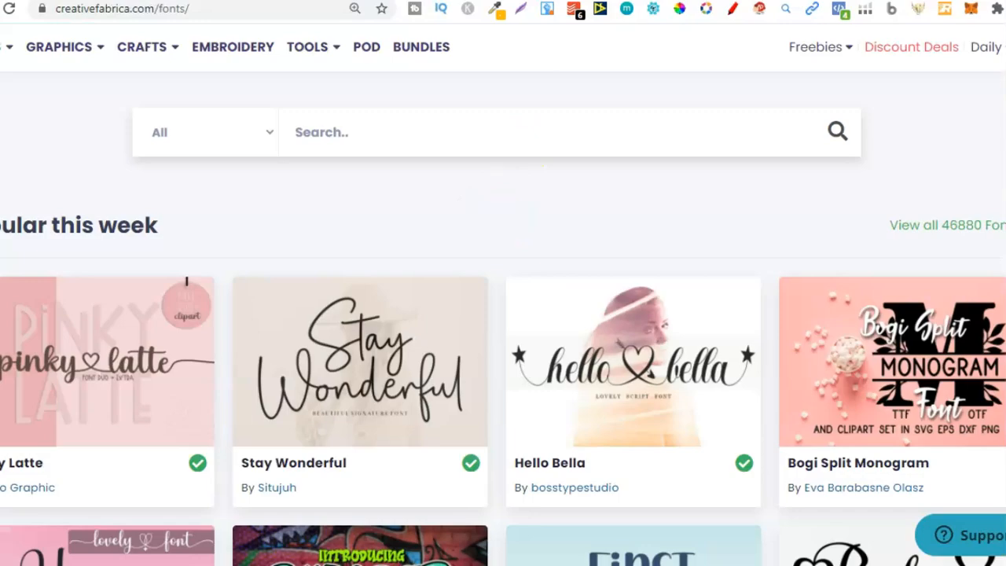
pyautogui.hotkey('ctrl', 'shift', 'Tab')
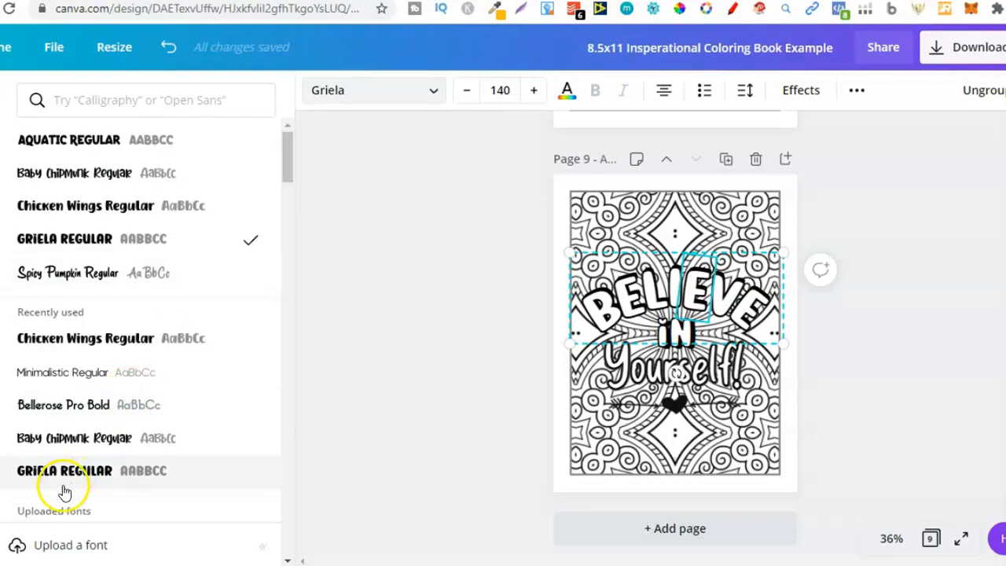
# Step: Drag-select all the quote lettering on page 9 to show its layered elements, then deselect
pyautogui.click(704, 226)
pyautogui.moveTo(606, 225); pyautogui.dragTo(735, 396)
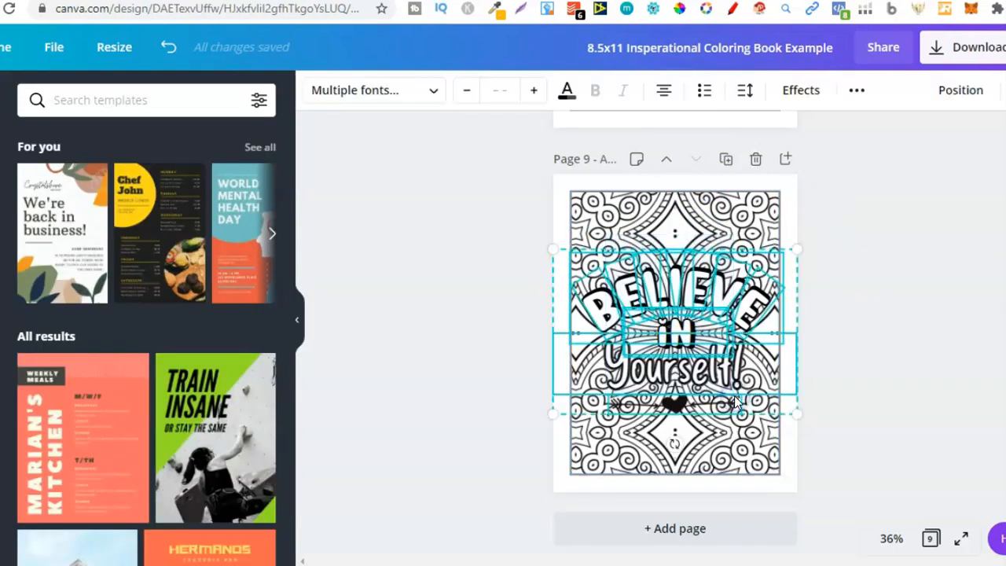
pyautogui.click(663, 209)
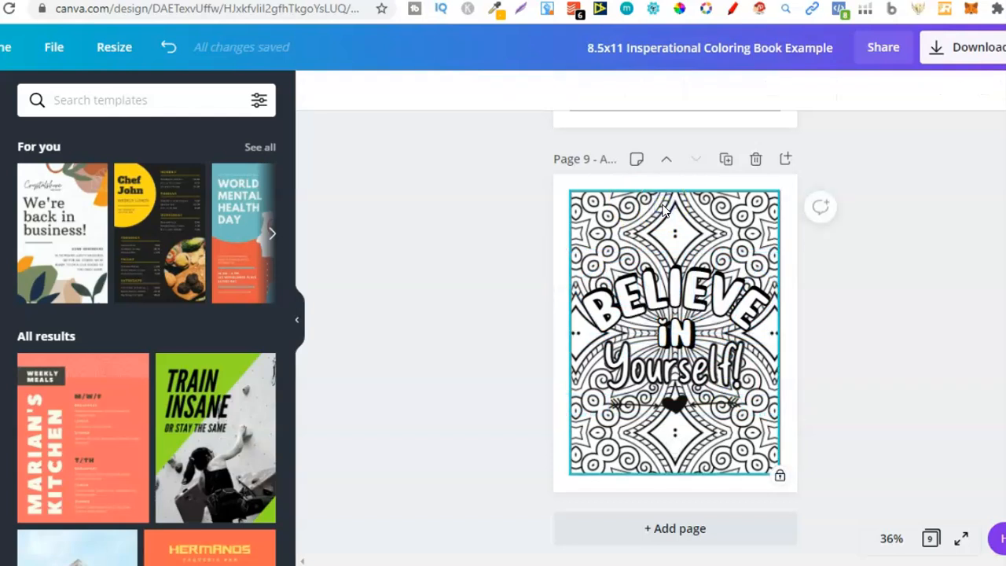